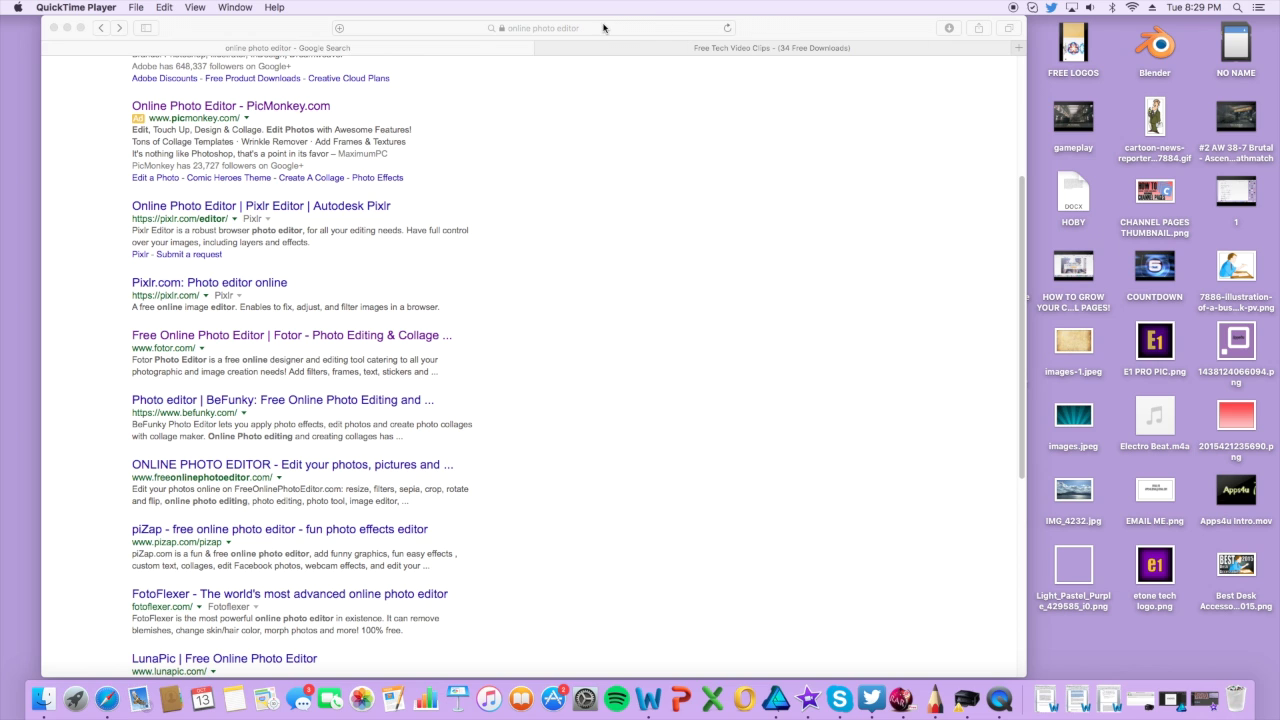
- Scroll the Google 'online photo editor' results back to the top and activate Safari
{"action": "scroll", "coordinate": [631, 196], "scroll_direction": "up", "scroll_amount": 5}
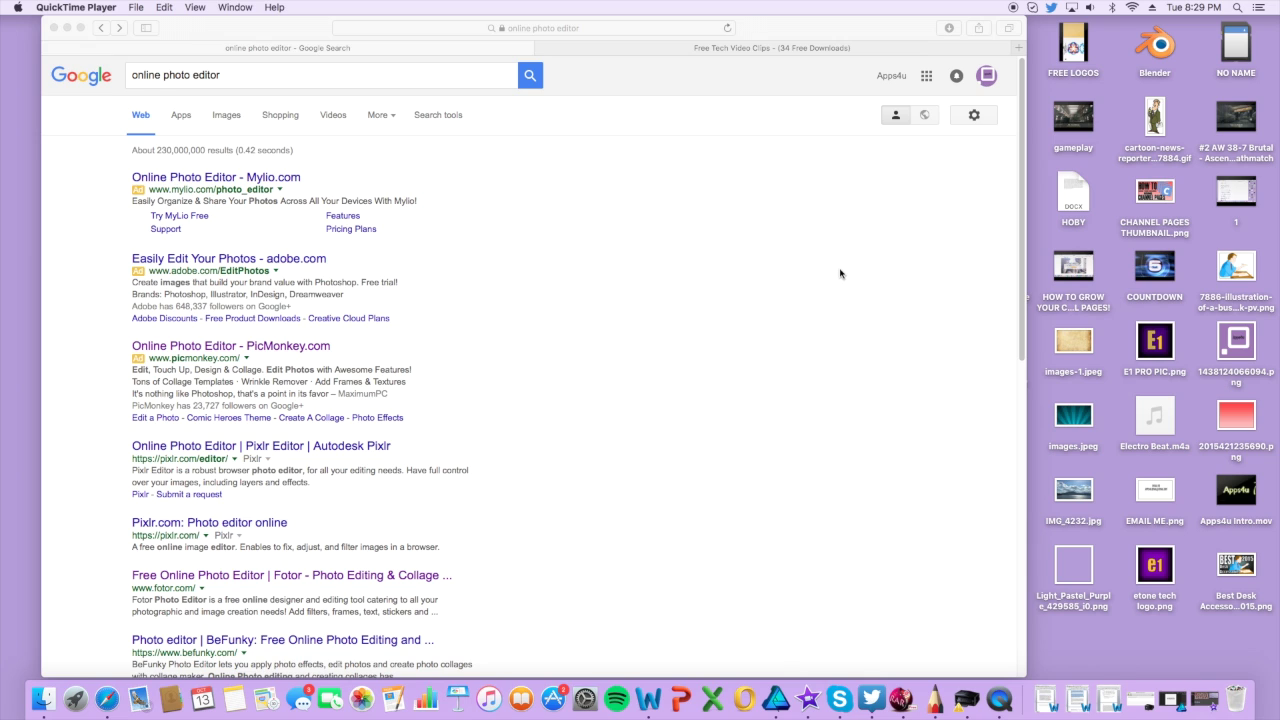
{"action": "left_click", "coordinate": [447, 337]}
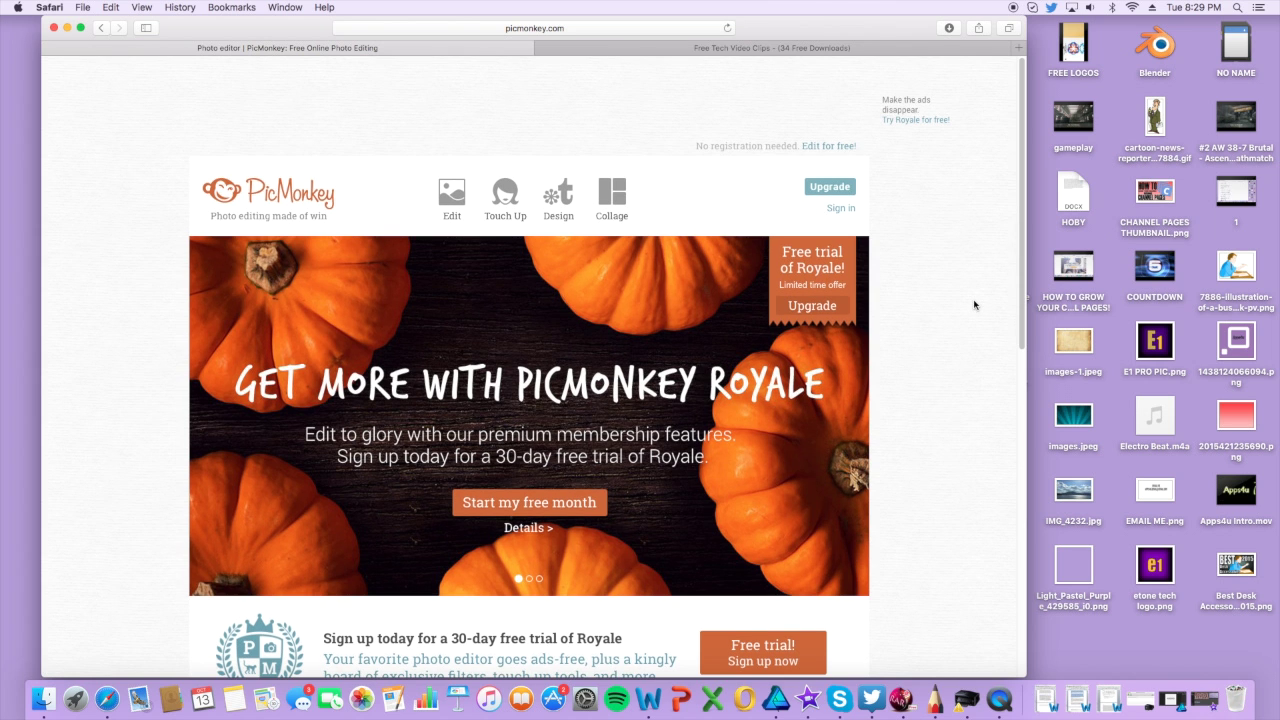
- Browse the PicMonkey homepage, then minimize Safari to reveal the desktop
{"action": "scroll", "coordinate": [976, 312], "scroll_direction": "down", "scroll_amount": 3}
{"action": "scroll", "coordinate": [975, 303], "scroll_direction": "down", "scroll_amount": 3}
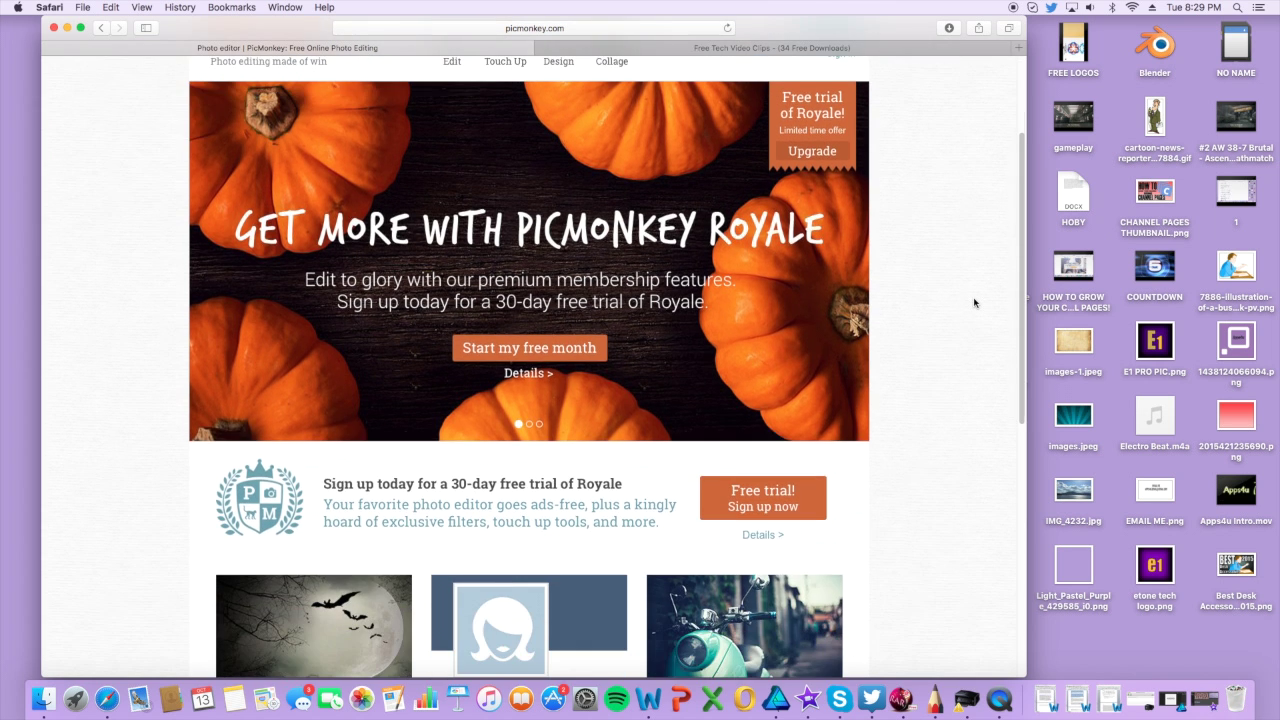
{"action": "scroll", "coordinate": [975, 303], "scroll_direction": "up", "scroll_amount": 5}
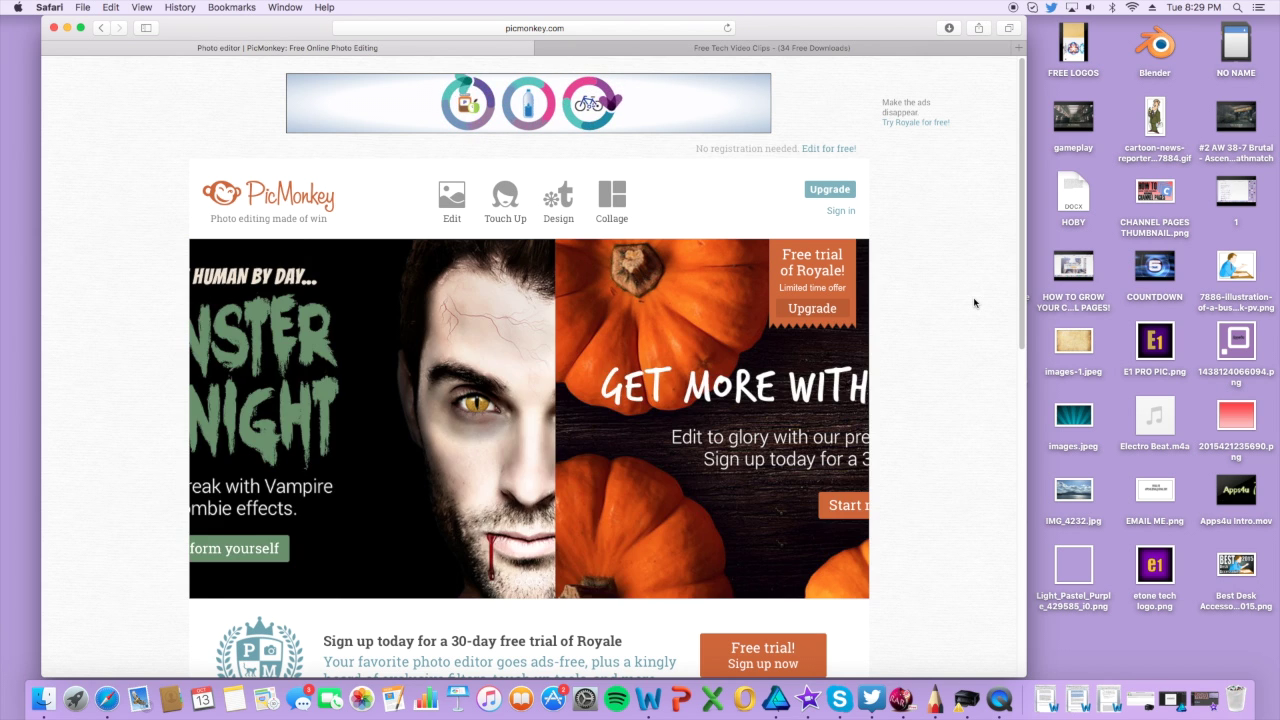
{"action": "left_click", "coordinate": [67, 27]}
- Open WARS.png in Preview, reposition its window, and minimize it
{"action": "double_click", "coordinate": [748, 495]}
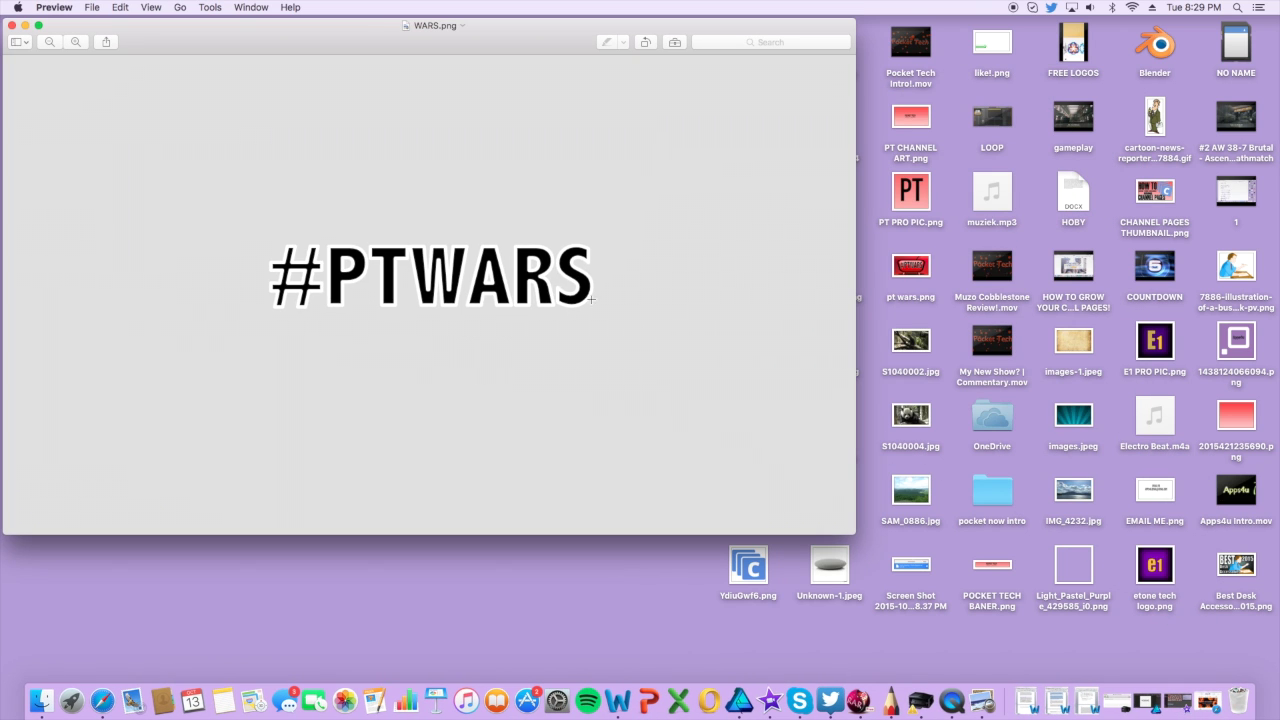
{"action": "left_click_drag", "start_coordinate": [348, 36], "coordinate": [622, 33]}
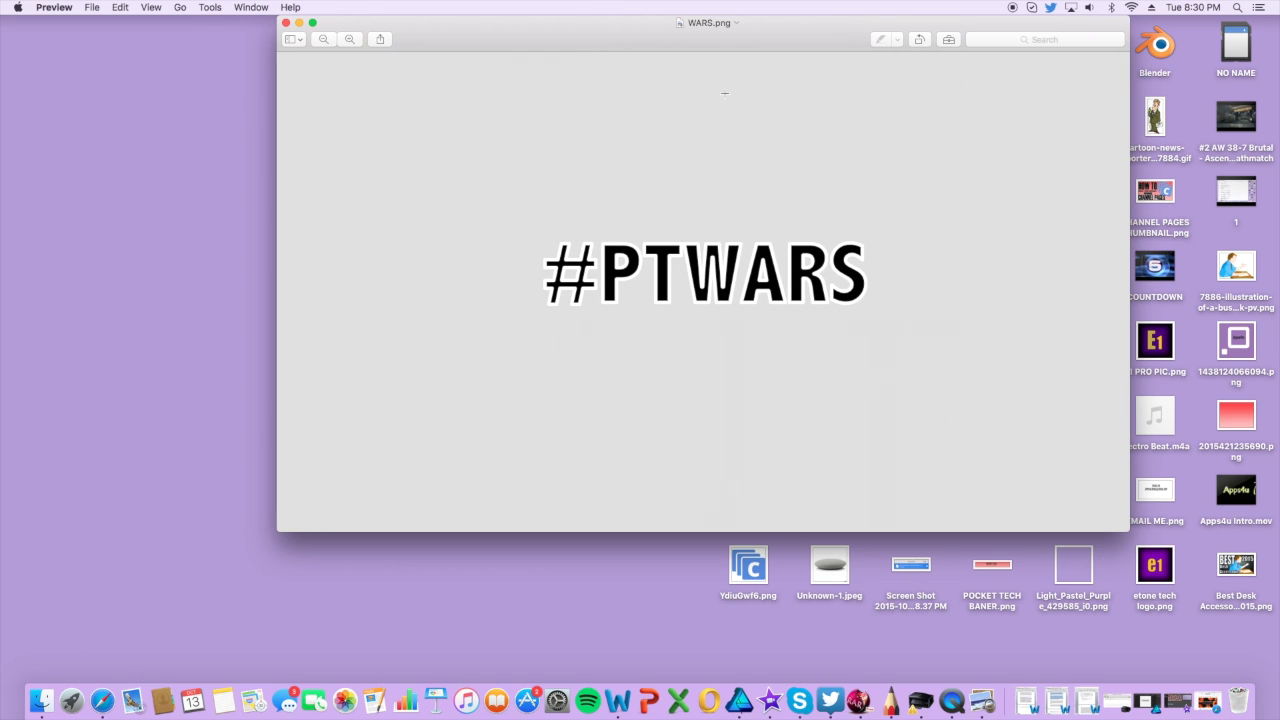
{"action": "left_click_drag", "start_coordinate": [441, 20], "coordinate": [447, 36]}
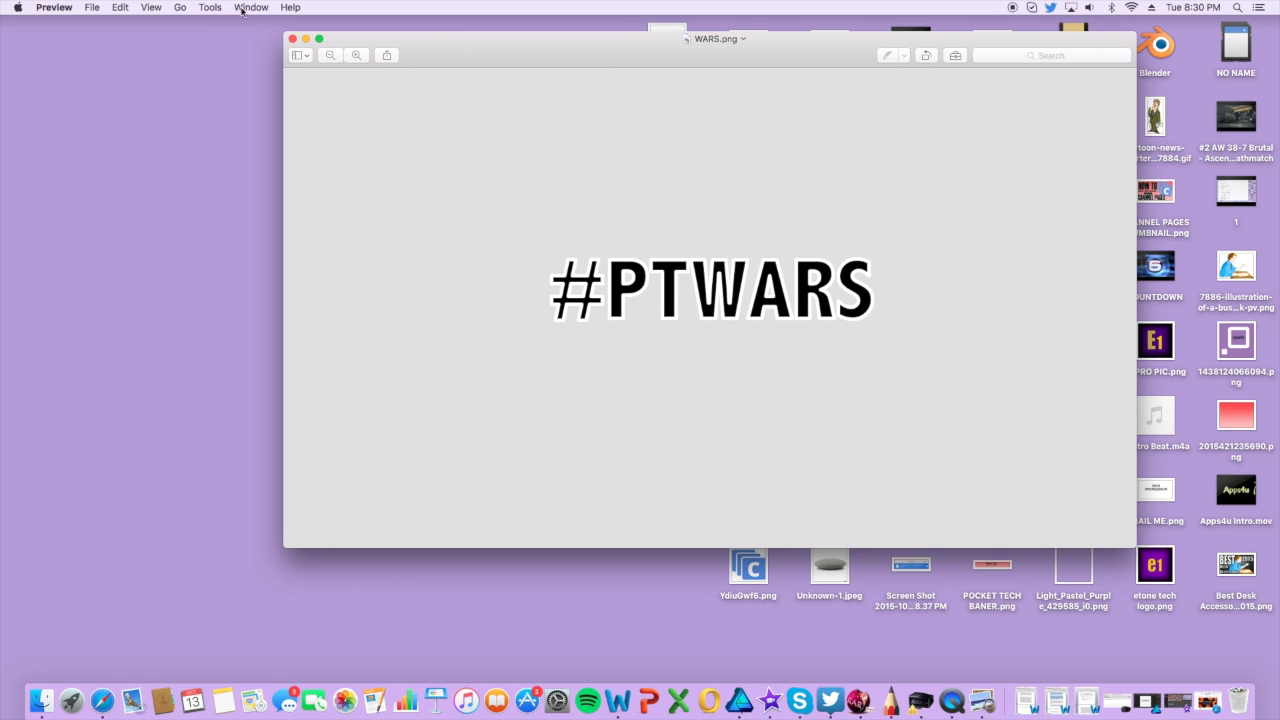
{"action": "left_click", "coordinate": [305, 39]}
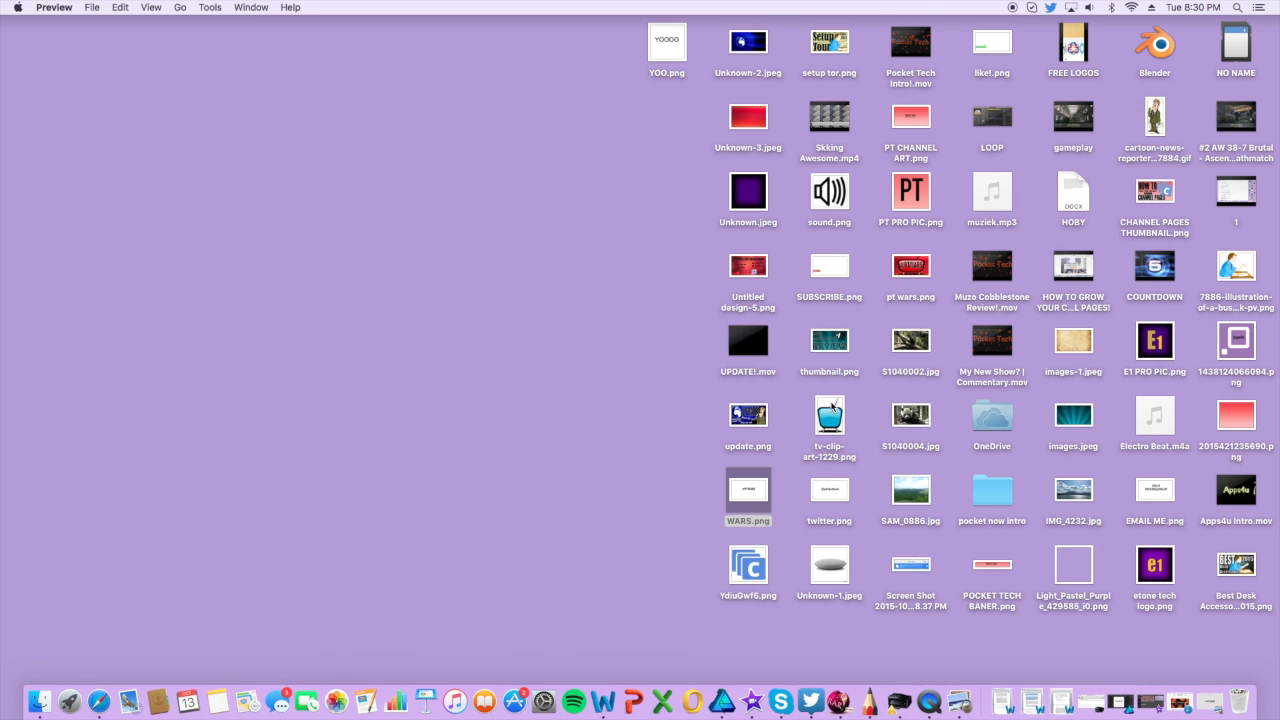
- Open YOO.png in Preview, move its window right, then close it
{"action": "left_click", "coordinate": [666, 44]}
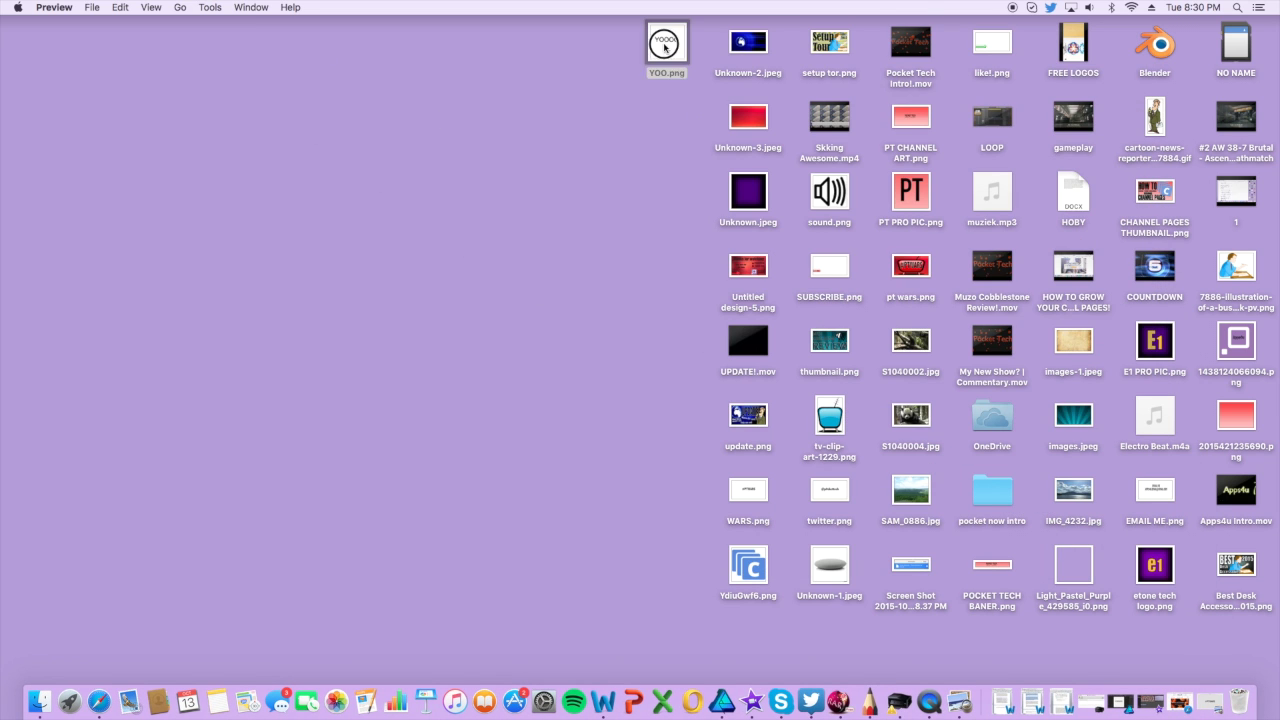
{"action": "double_click", "coordinate": [665, 47]}
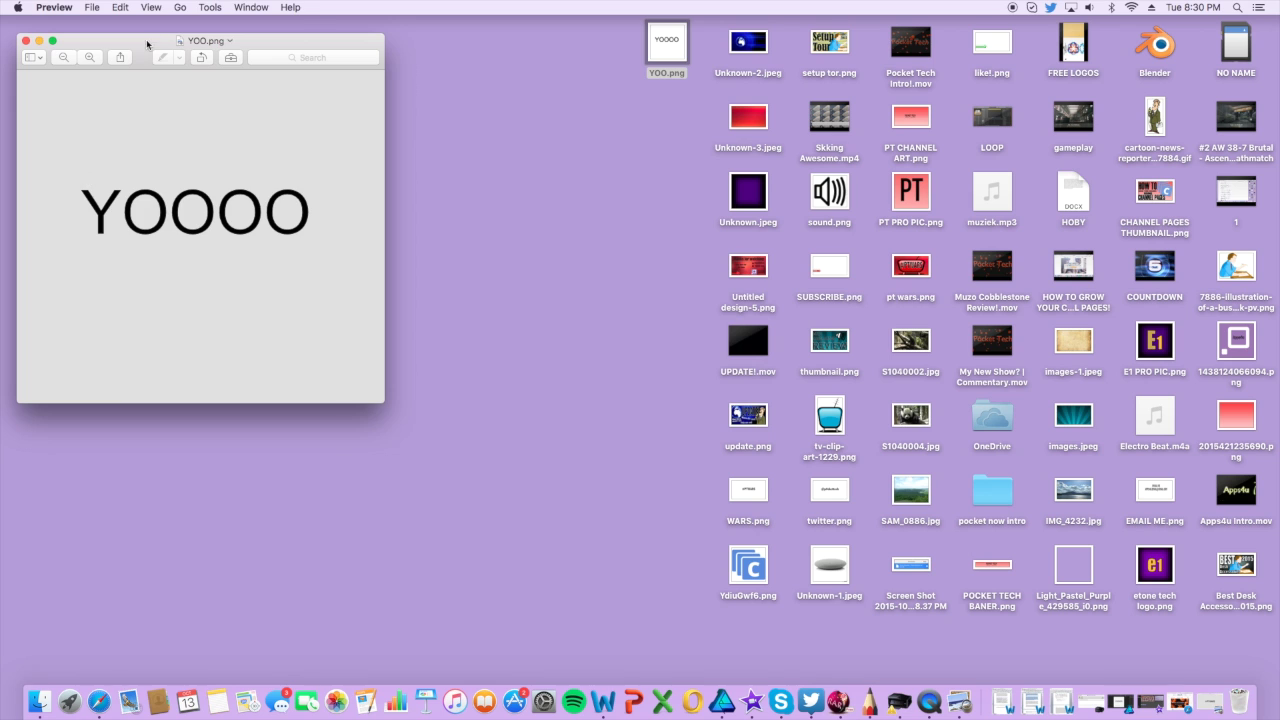
{"action": "left_click_drag", "start_coordinate": [152, 42], "coordinate": [617, 24]}
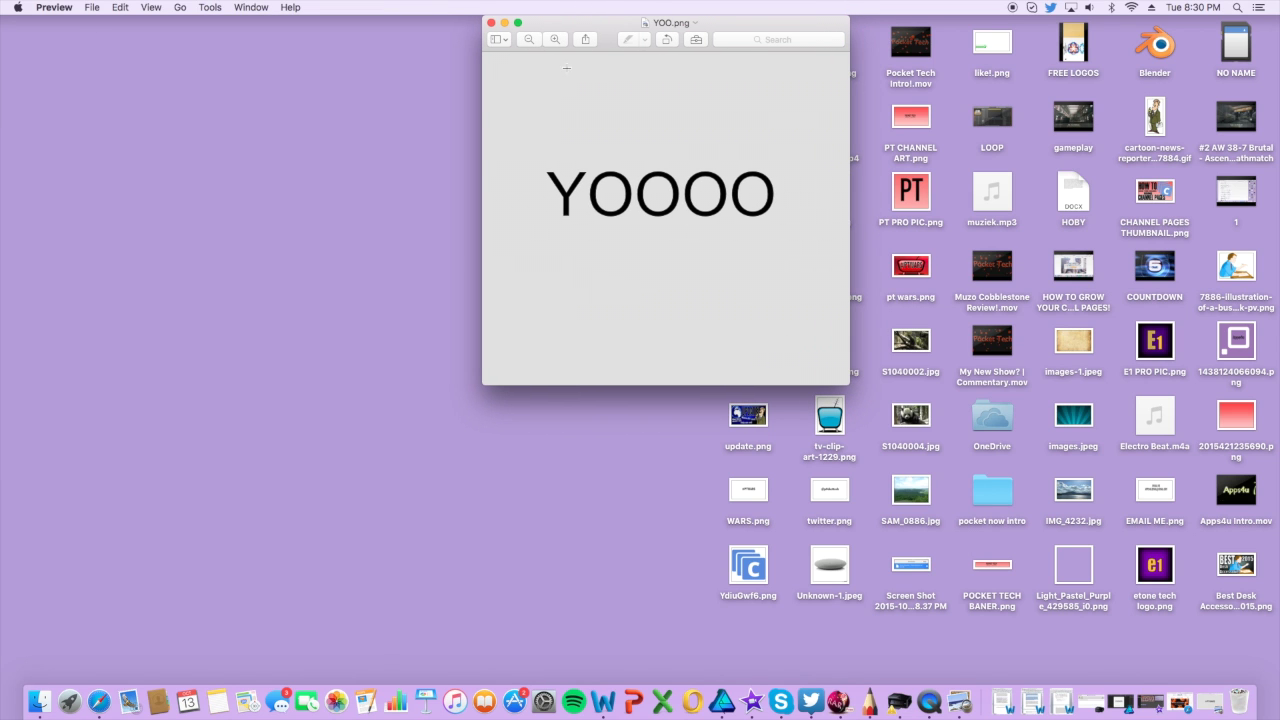
{"action": "left_click", "coordinate": [490, 22]}
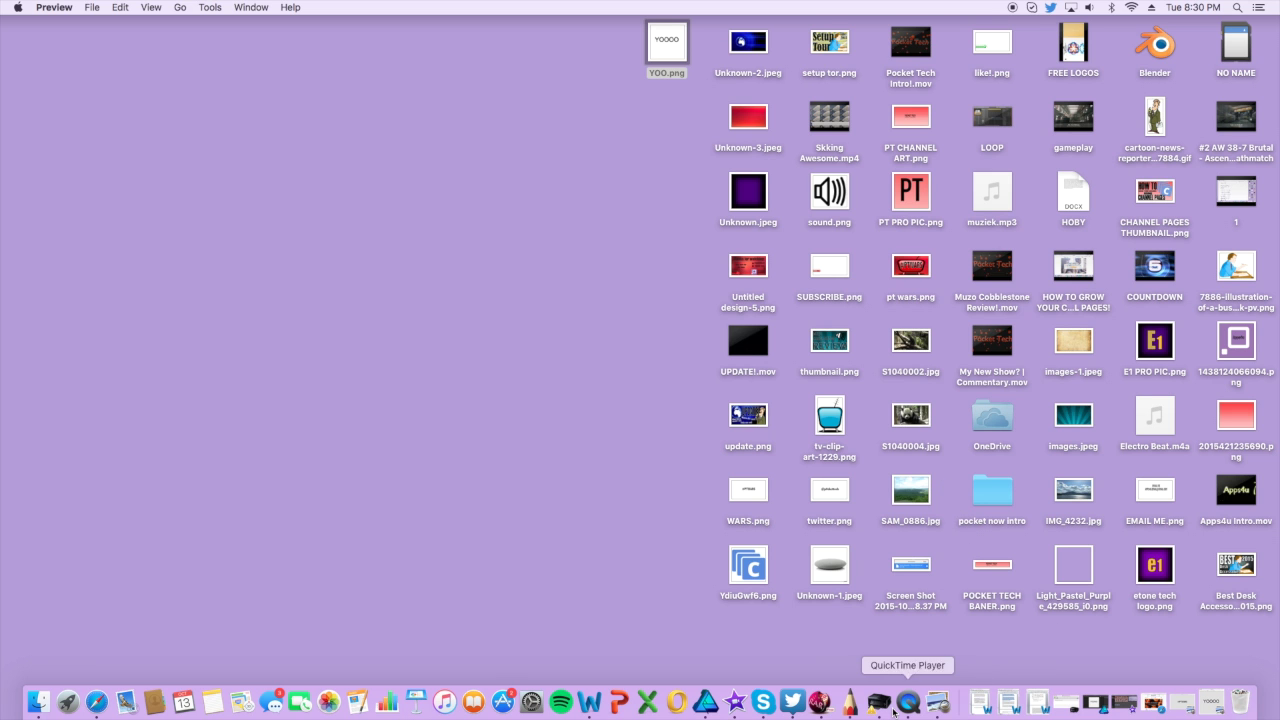
{"action": "left_click", "coordinate": [96, 704]}
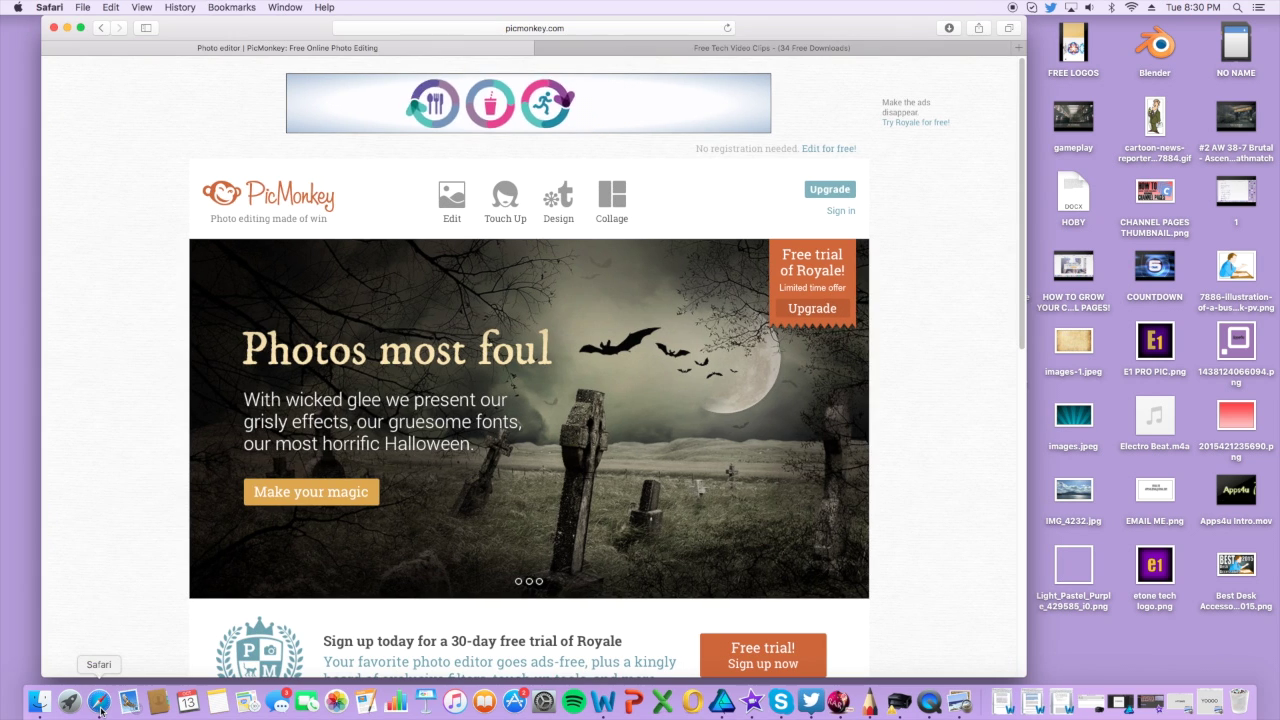
{"action": "left_click", "coordinate": [843, 50]}
{"action": "scroll", "coordinate": [374, 389], "scroll_direction": "up", "scroll_amount": 3}
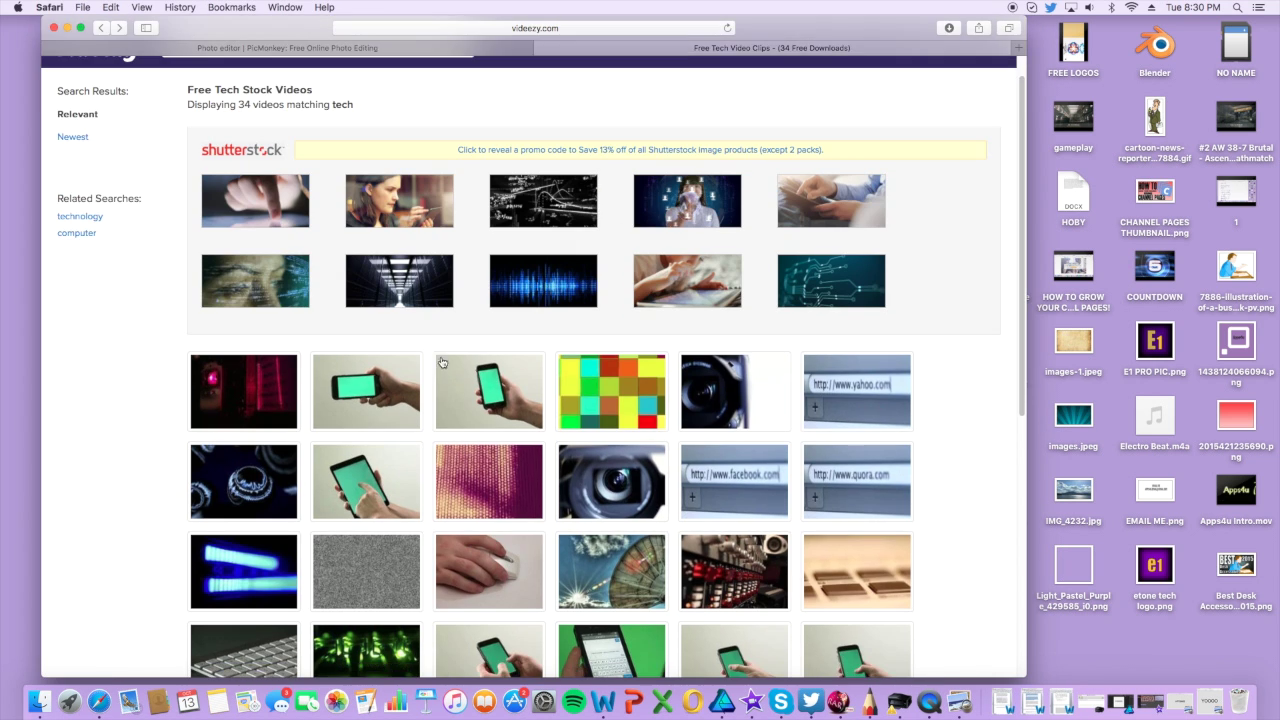
{"action": "scroll", "coordinate": [374, 389], "scroll_direction": "up", "scroll_amount": 2}
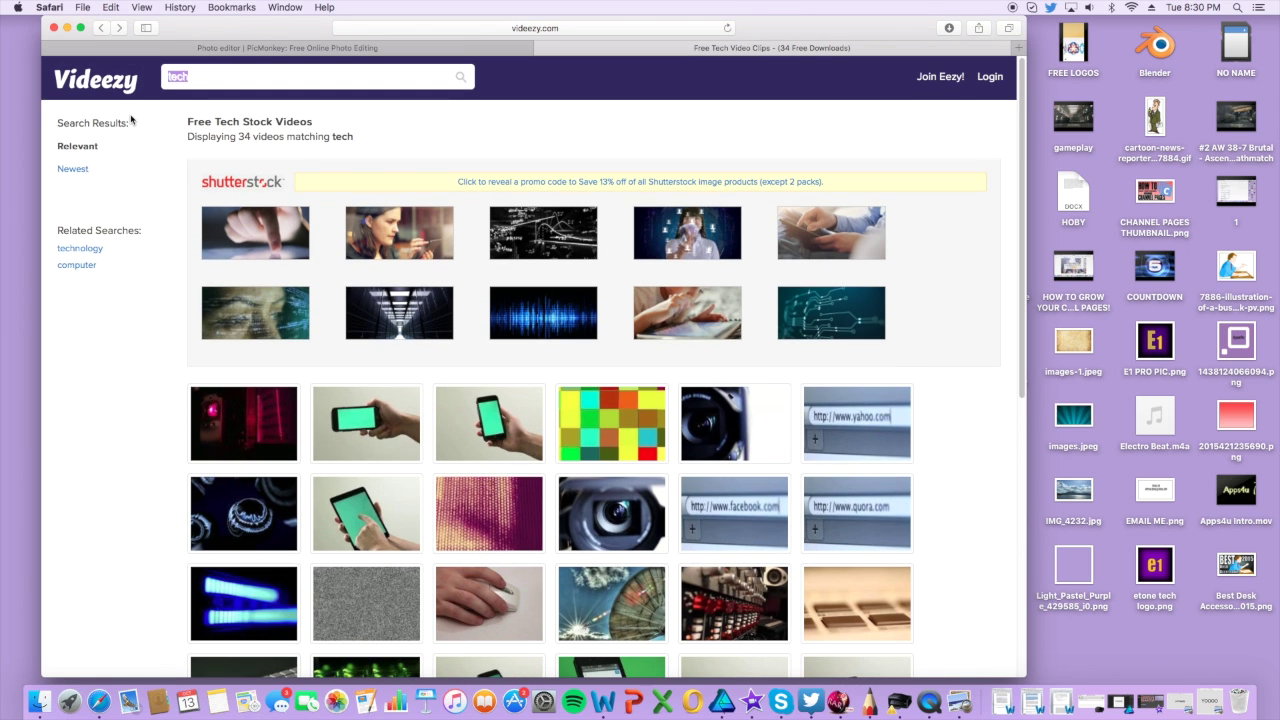
{"action": "scroll", "coordinate": [440, 357], "scroll_direction": "down", "scroll_amount": 2}
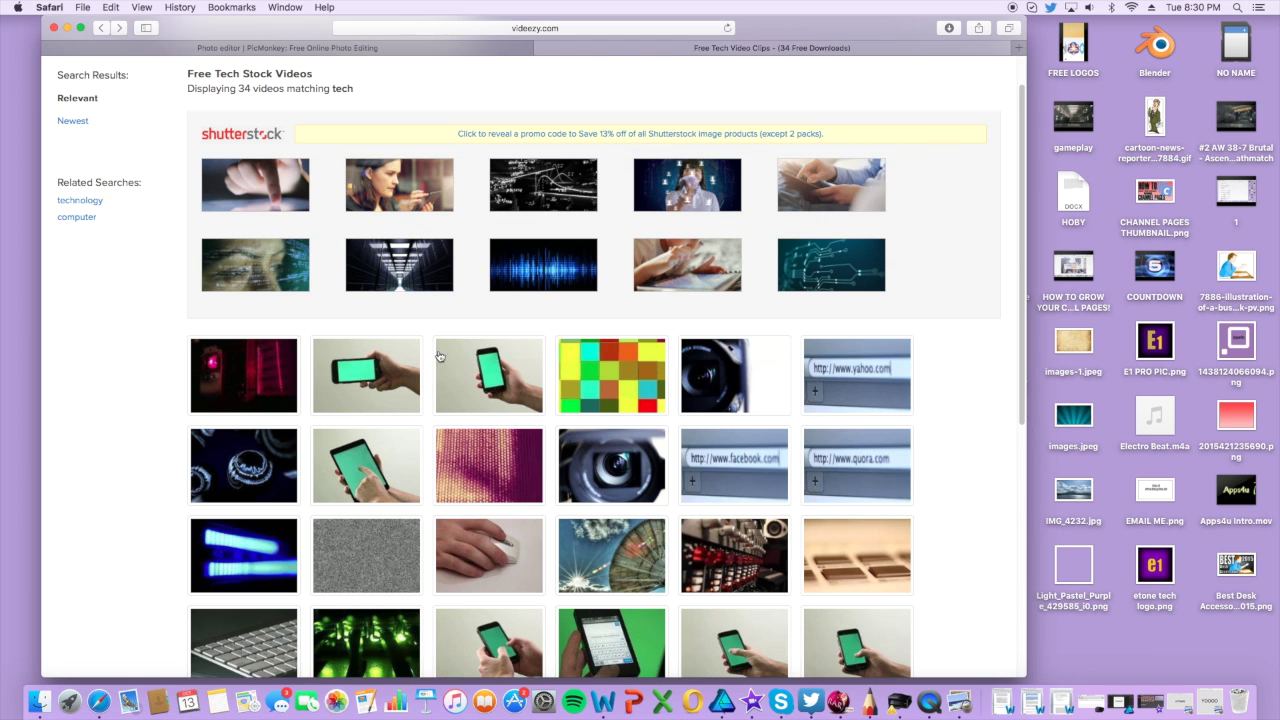
{"action": "left_click", "coordinate": [379, 371]}
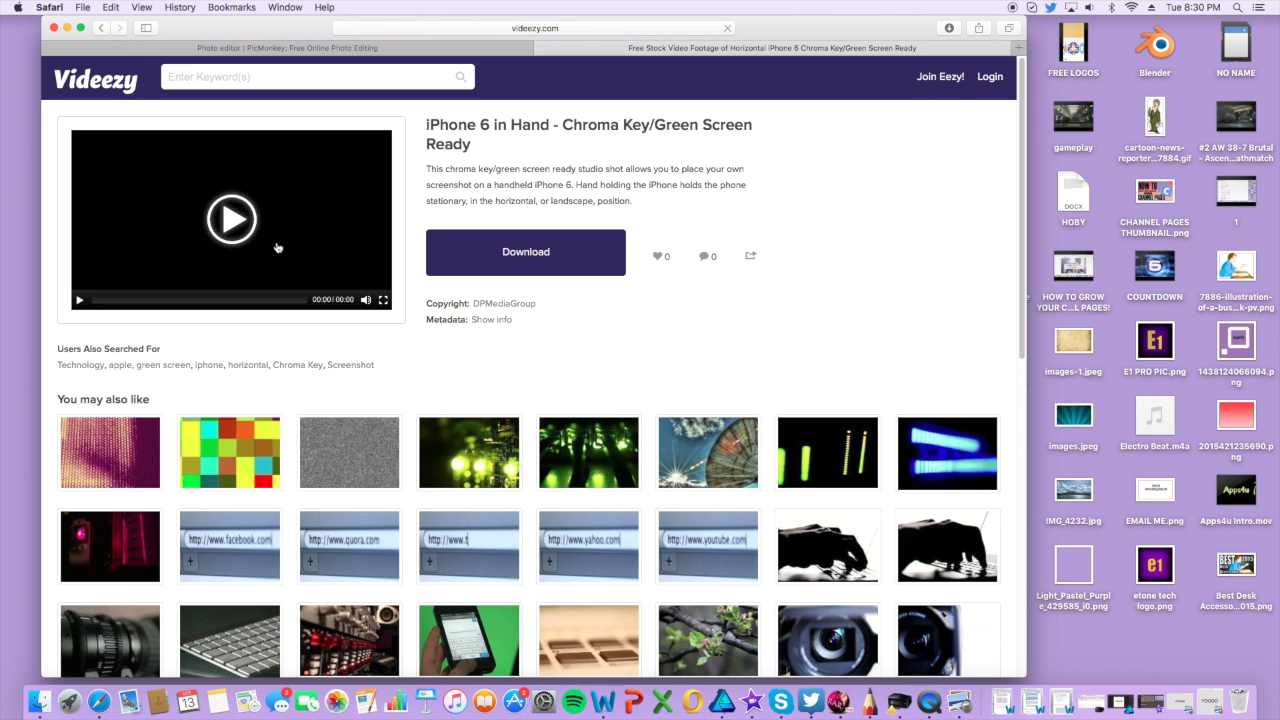
{"action": "left_click", "coordinate": [231, 213]}
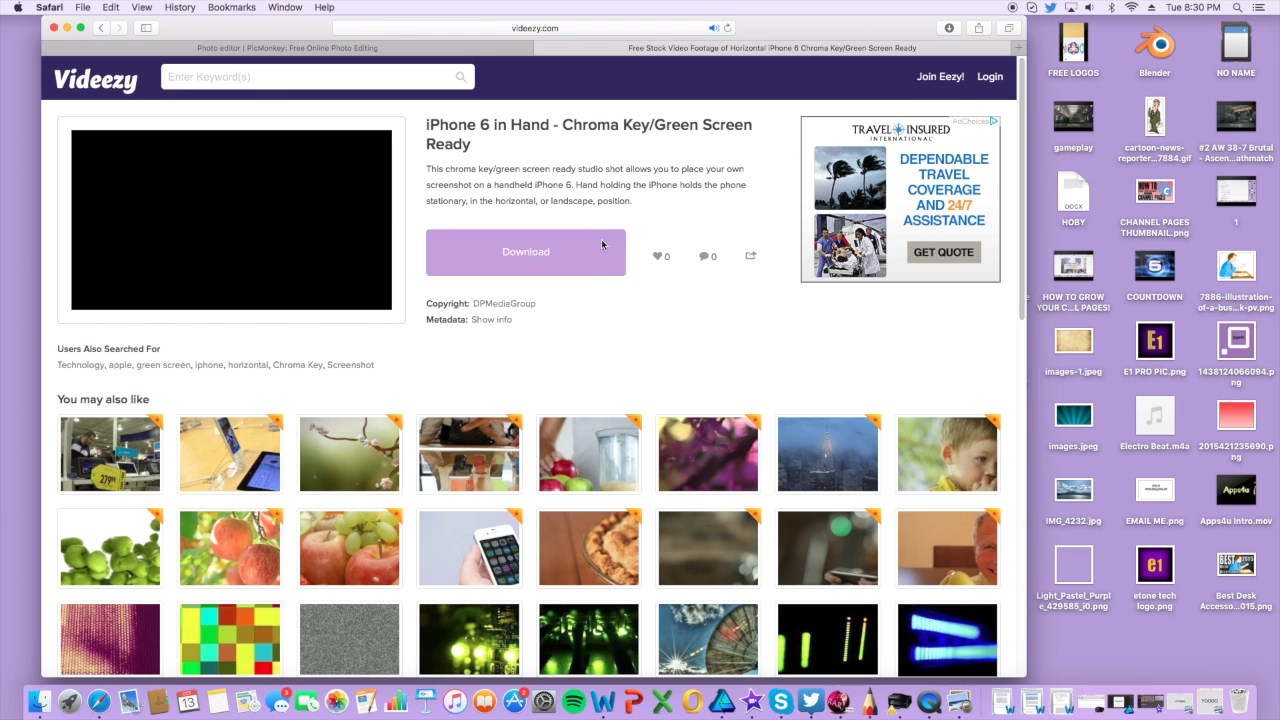
- Download the clip and bring up options for iPhoneHorizontal.mov in Safari's downloads list
{"action": "left_click", "coordinate": [539, 261]}
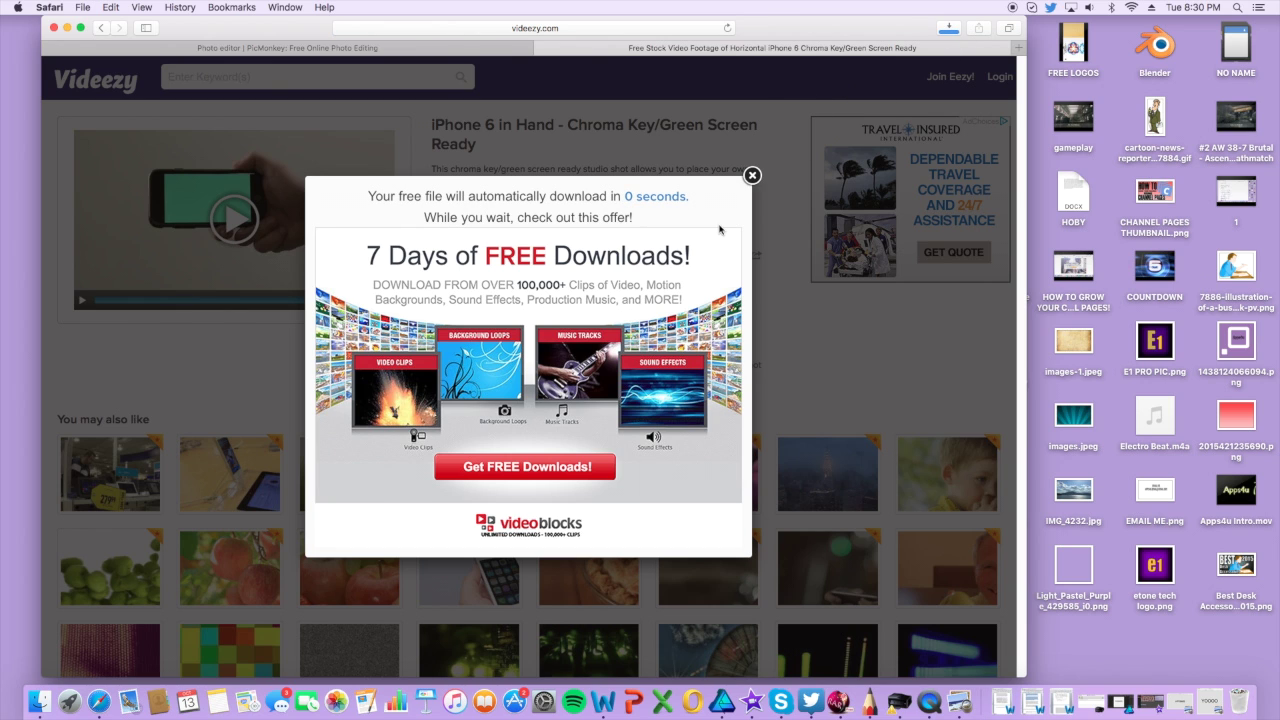
{"action": "left_click", "coordinate": [949, 28]}
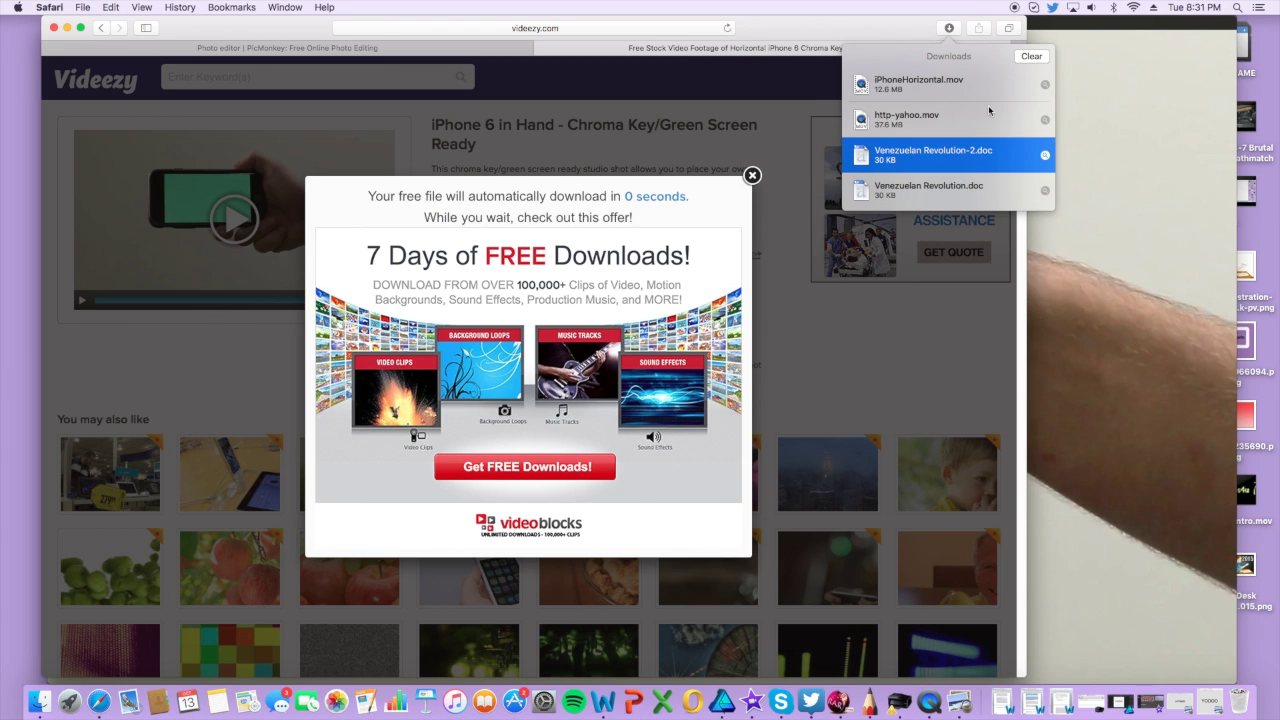
{"action": "left_click", "coordinate": [930, 85]}
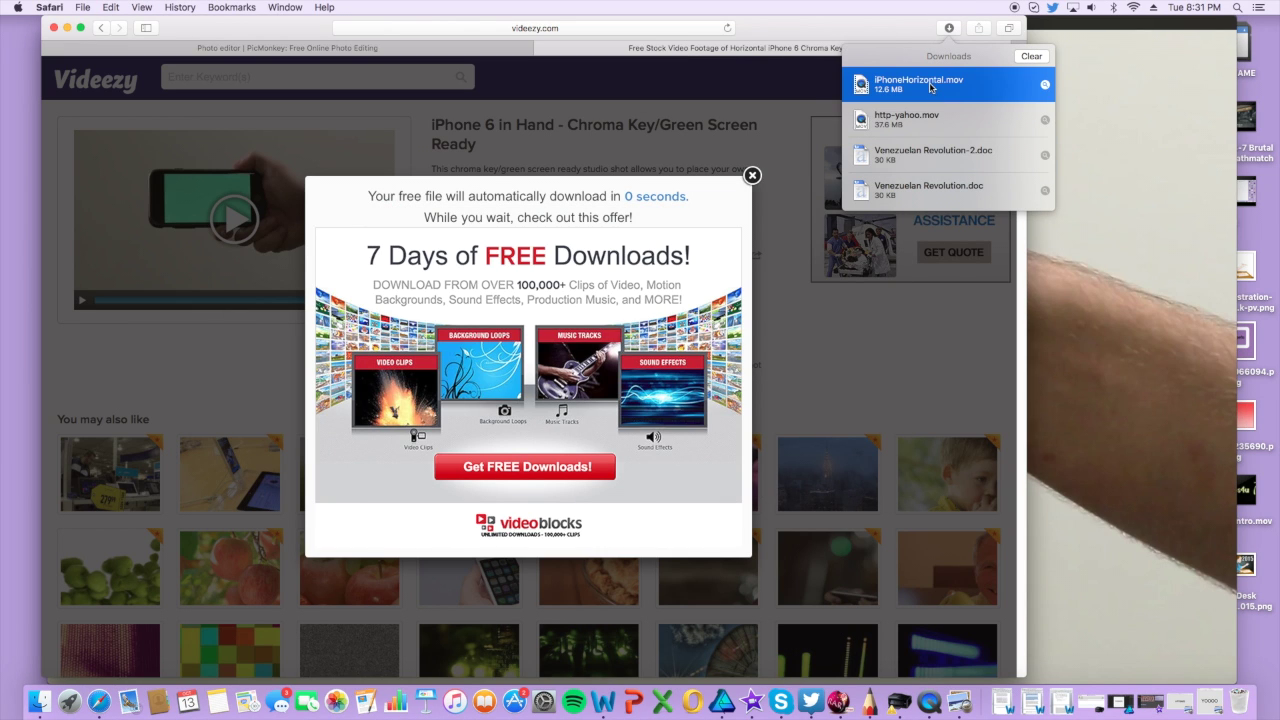
{"action": "right_click", "coordinate": [930, 87]}
- Open iPhoneHorizontal.mov in QuickTime and export it at 1080p to the Desktop
{"action": "left_click", "coordinate": [1005, 77]}
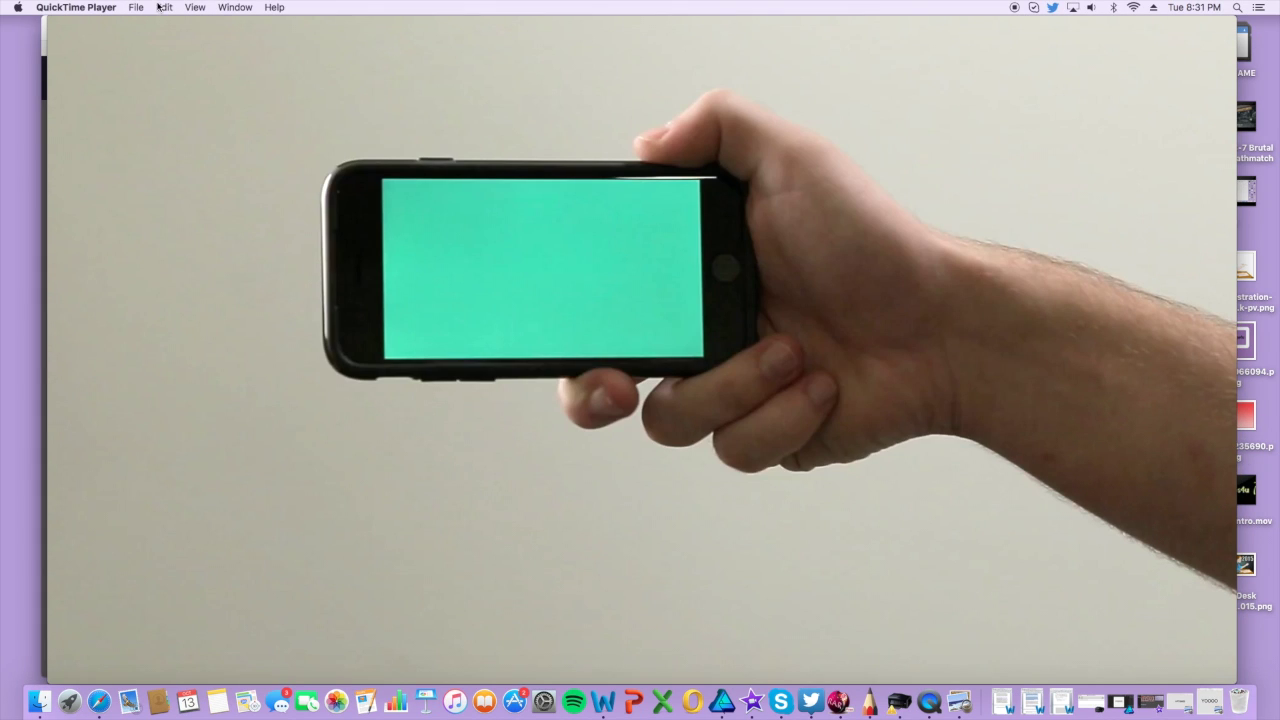
{"action": "left_click", "coordinate": [136, 7]}
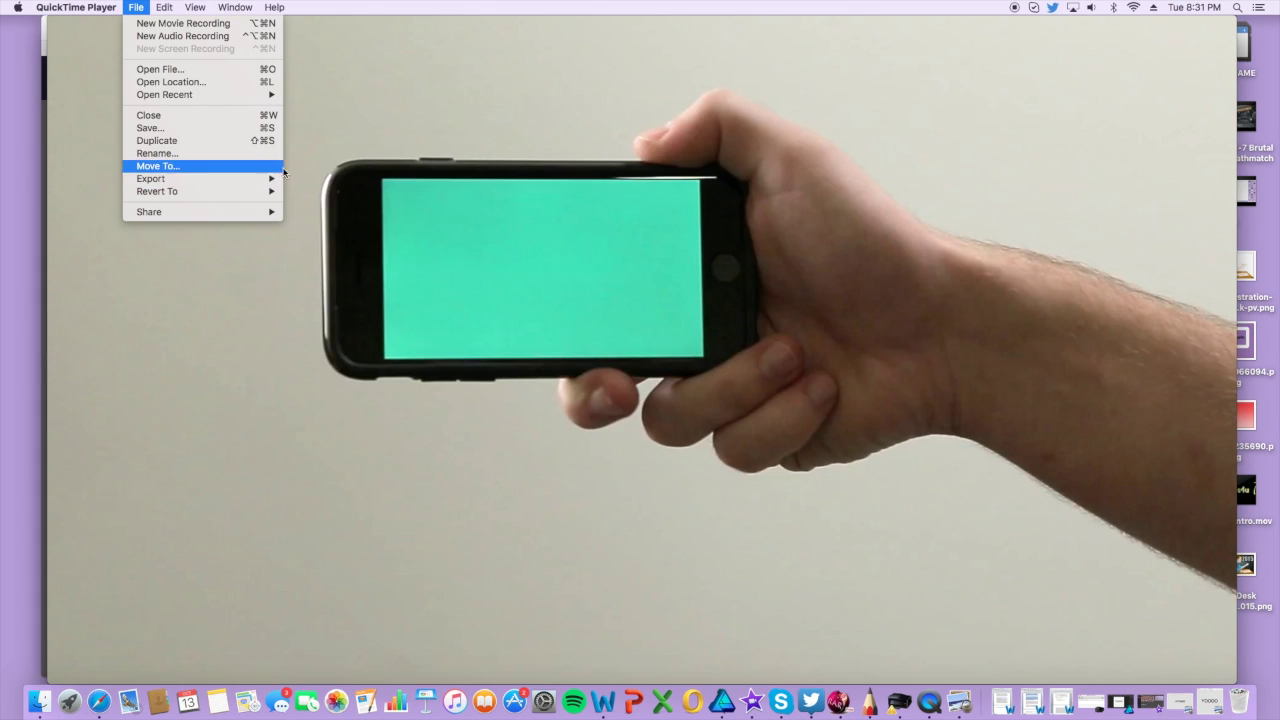
{"action": "mouse_move", "coordinate": [272, 179]}
{"action": "left_click", "coordinate": [318, 184]}
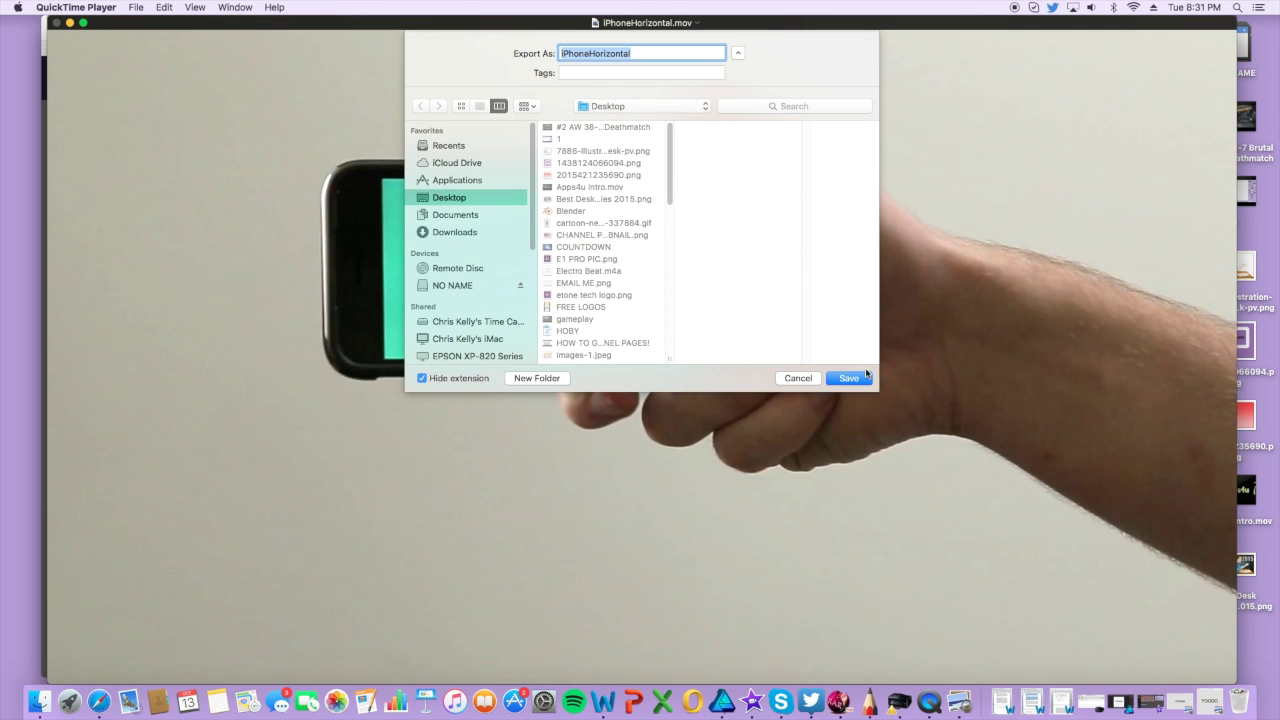
{"action": "left_click", "coordinate": [858, 378]}
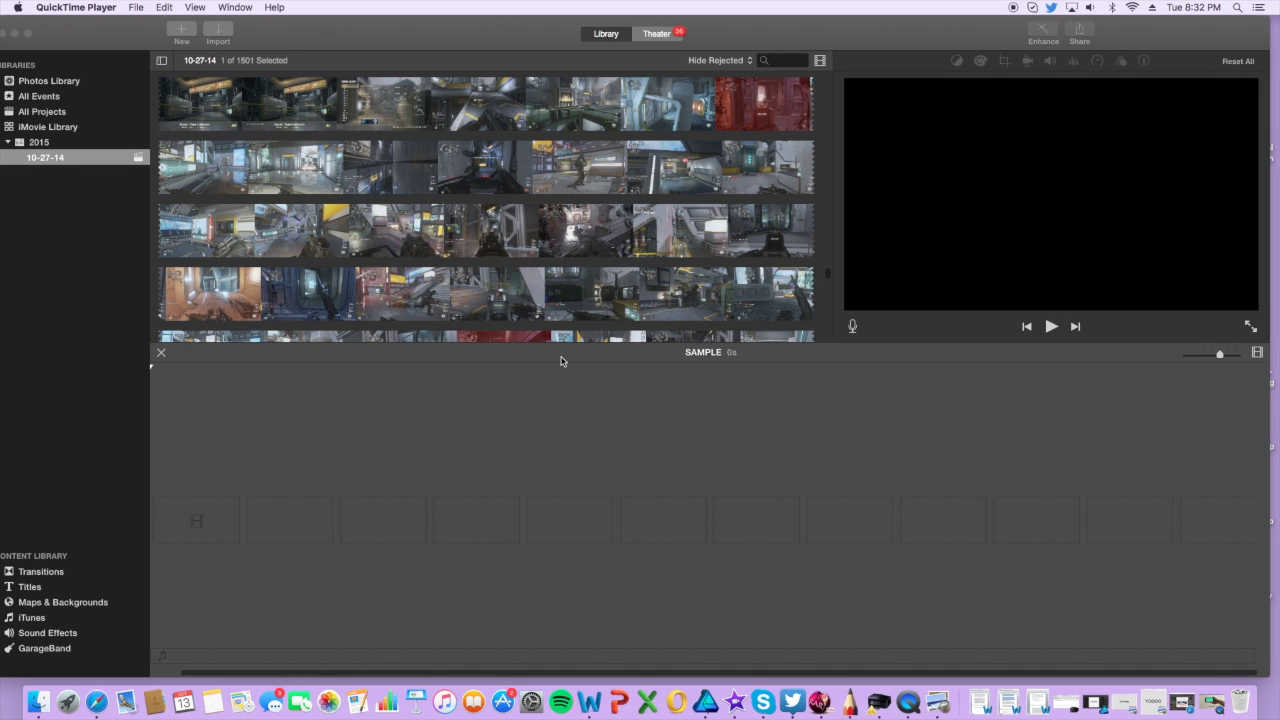
- Drag iPhoneHorizontal, YOO.png and EMAIL ME.png from the desktop into the SAMPLE timeline, in that order
{"action": "double_click", "coordinate": [841, 30]}
{"action": "left_click_drag", "start_coordinate": [737, 49], "coordinate": [153, 40]}
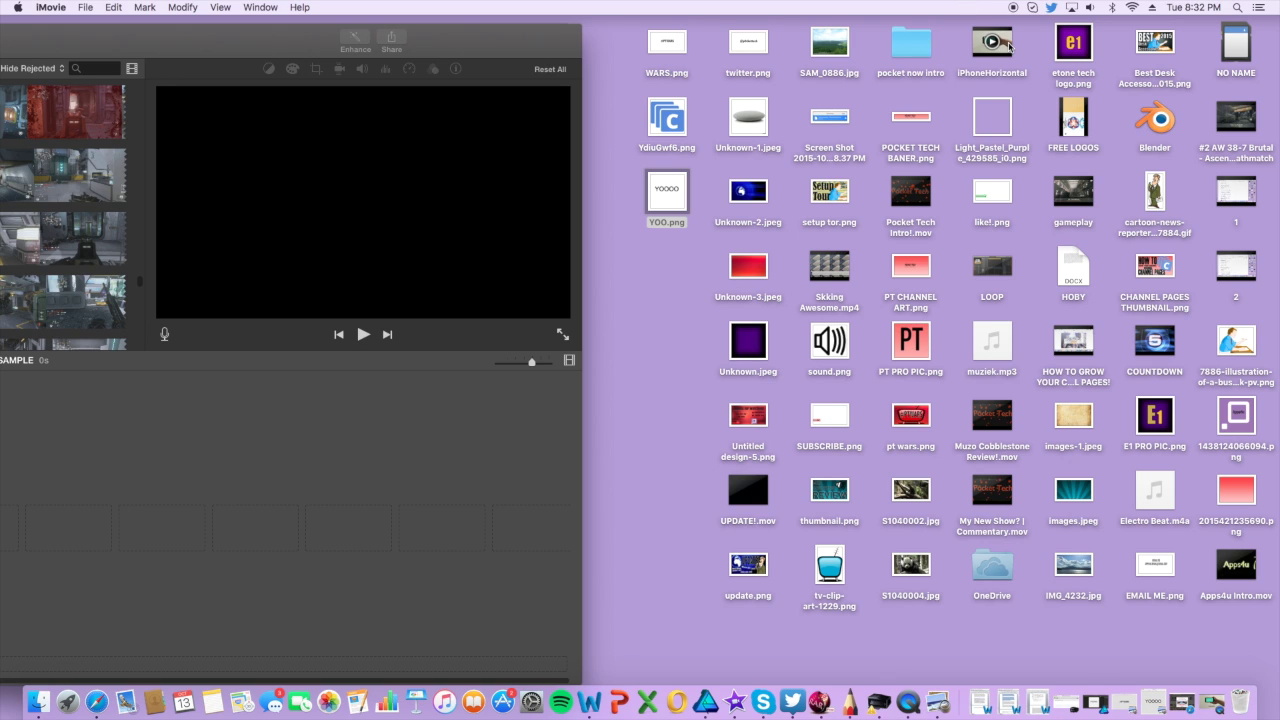
{"action": "left_click_drag", "start_coordinate": [1009, 46], "coordinate": [268, 488]}
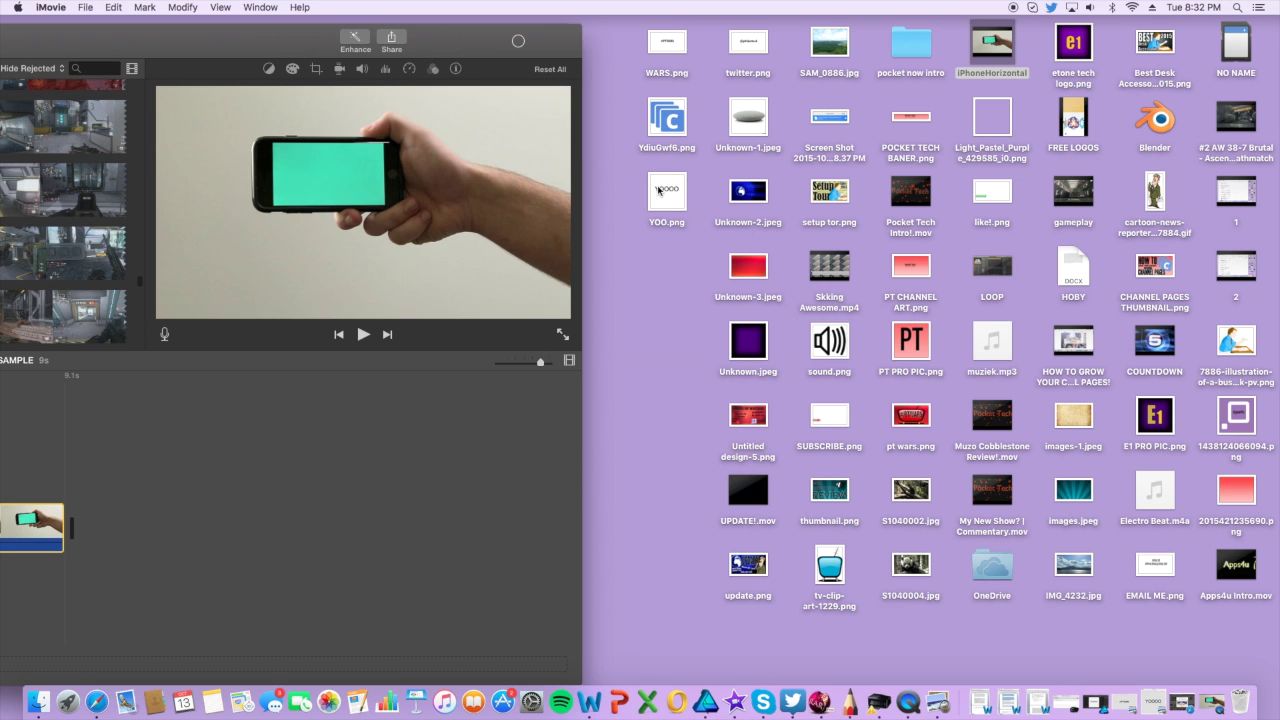
{"action": "left_click_drag", "start_coordinate": [666, 190], "coordinate": [294, 500]}
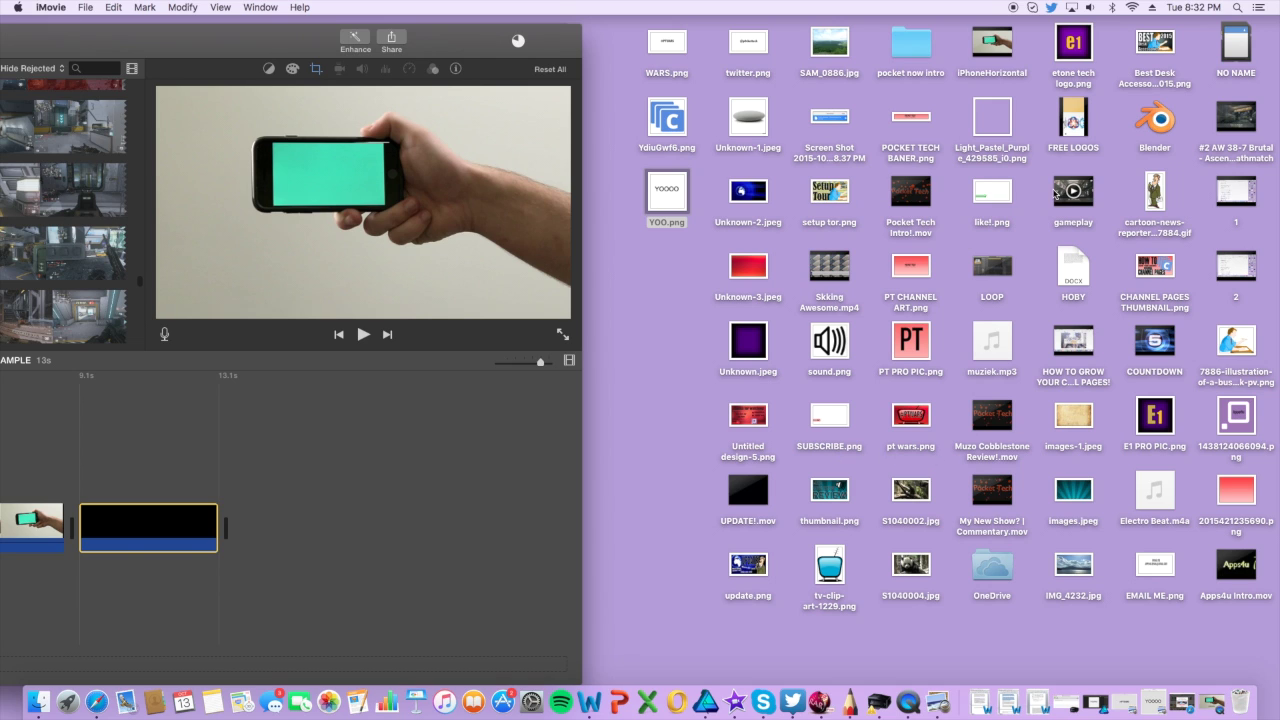
{"action": "left_click", "coordinate": [1162, 570]}
{"action": "left_click_drag", "start_coordinate": [1162, 568], "coordinate": [351, 486]}
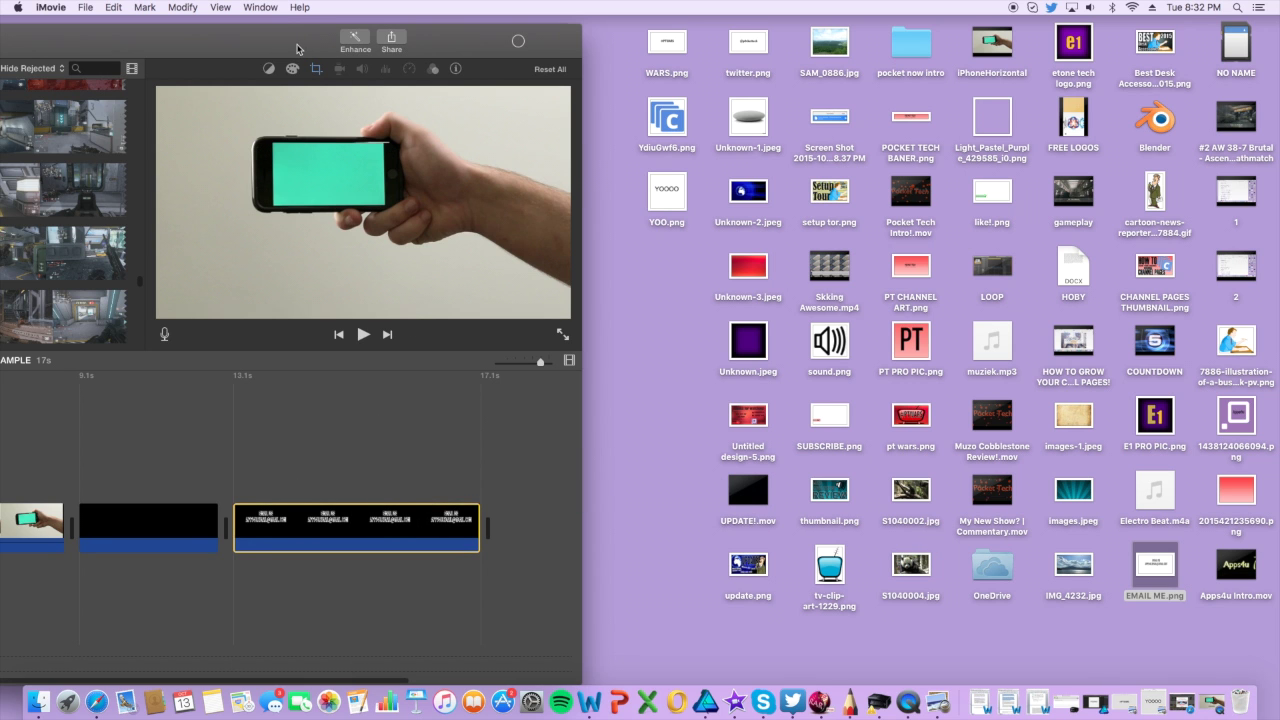
{"action": "double_click", "coordinate": [296, 48]}
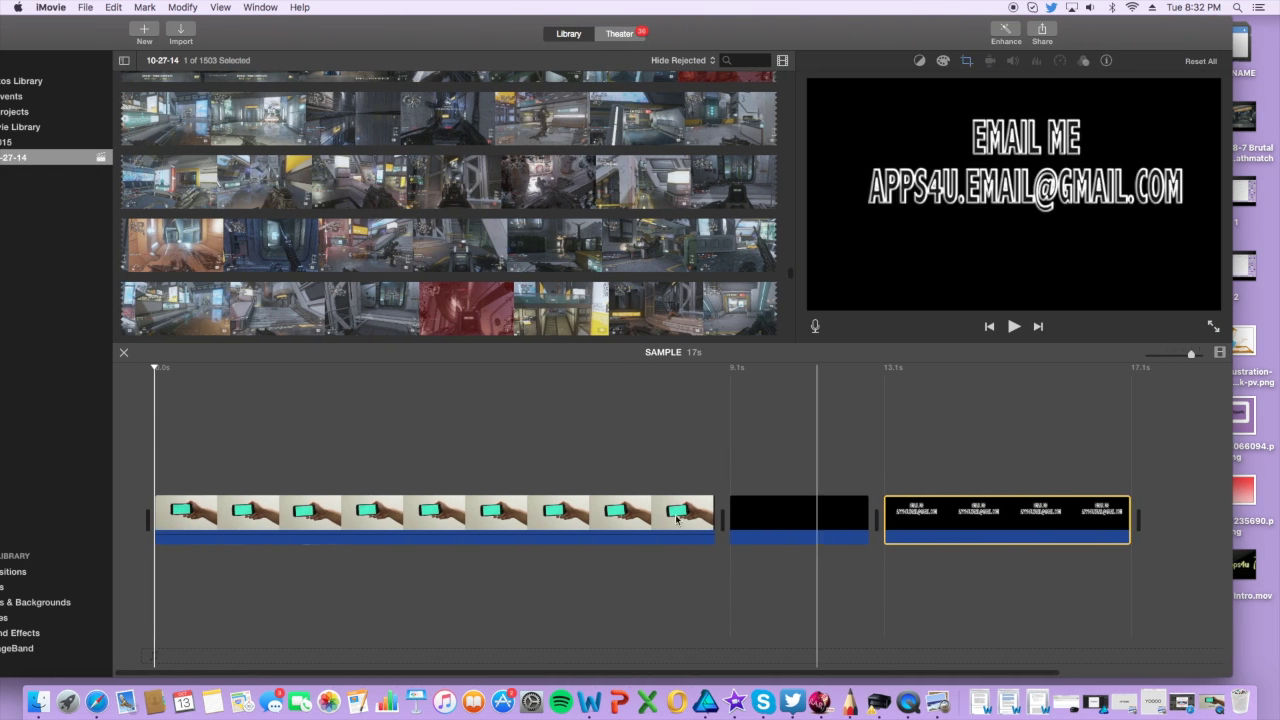
- Lift the black YOOOO clip above the phone clip's start, trim it to 1.2 s, and preview it
{"action": "left_click", "coordinate": [302, 515]}
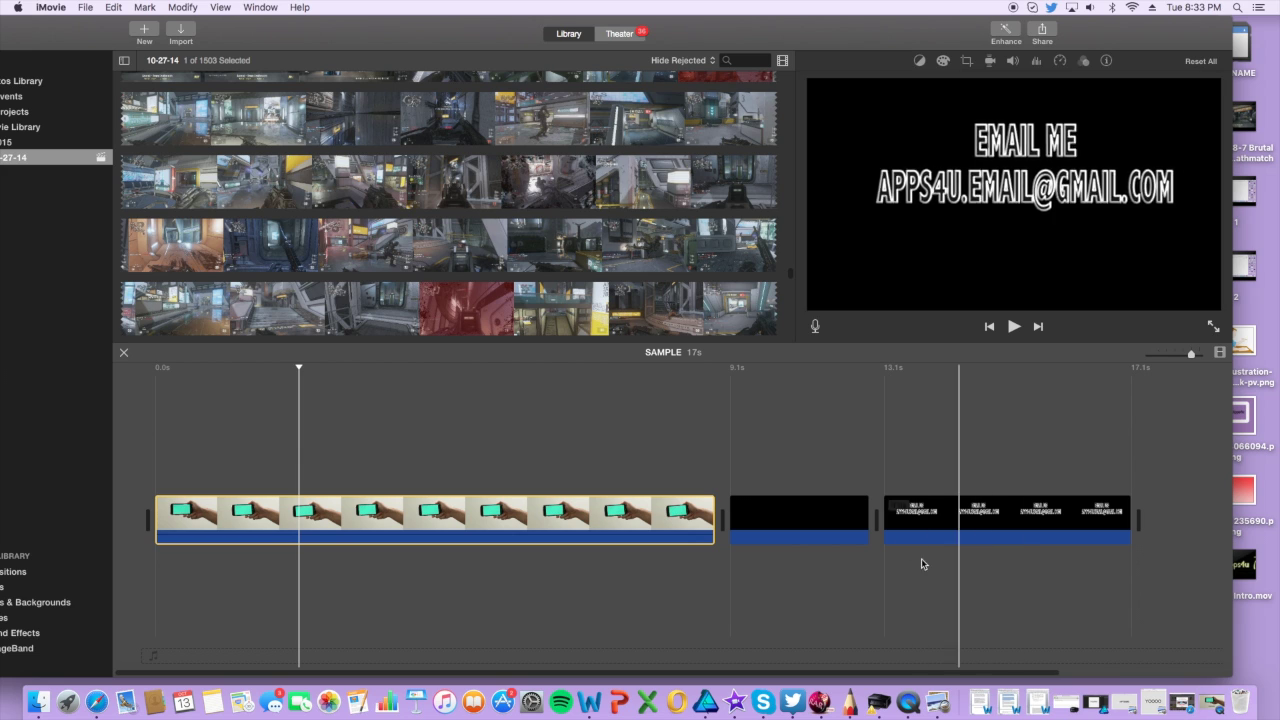
{"action": "left_click", "coordinate": [778, 528]}
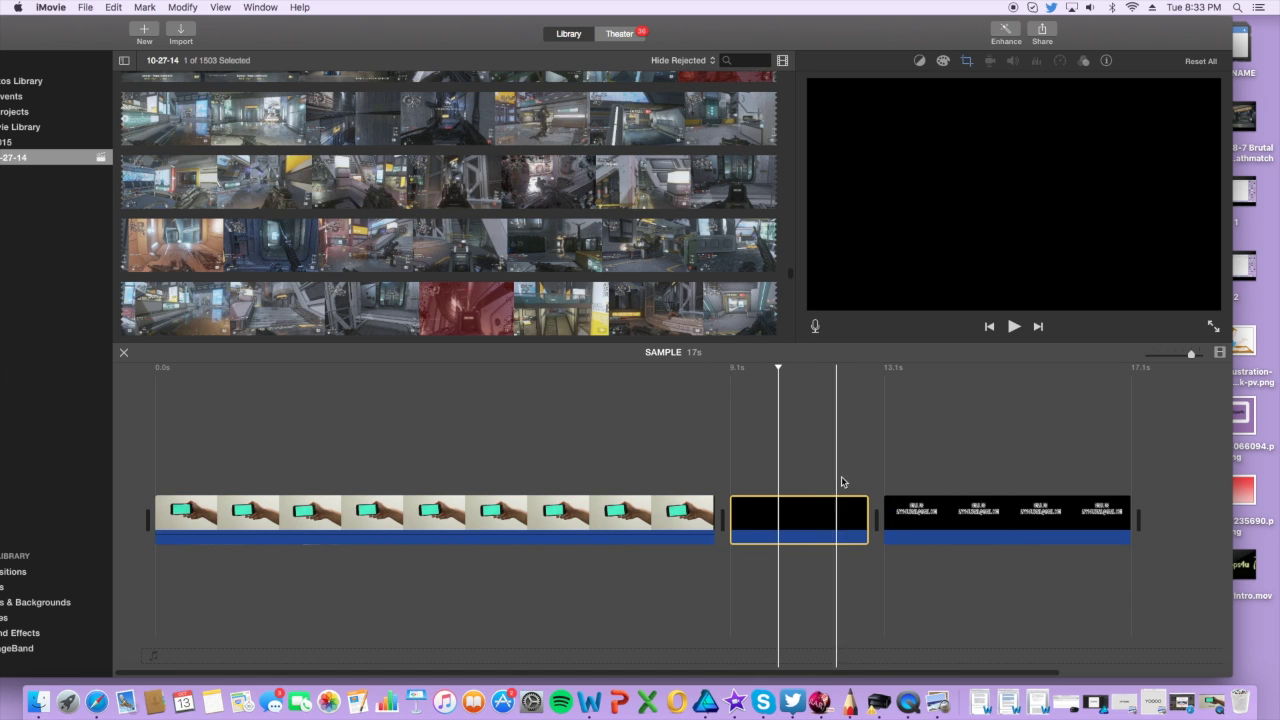
{"action": "left_click_drag", "start_coordinate": [837, 517], "coordinate": [313, 447]}
{"action": "left_click_drag", "start_coordinate": [451, 462], "coordinate": [281, 464]}
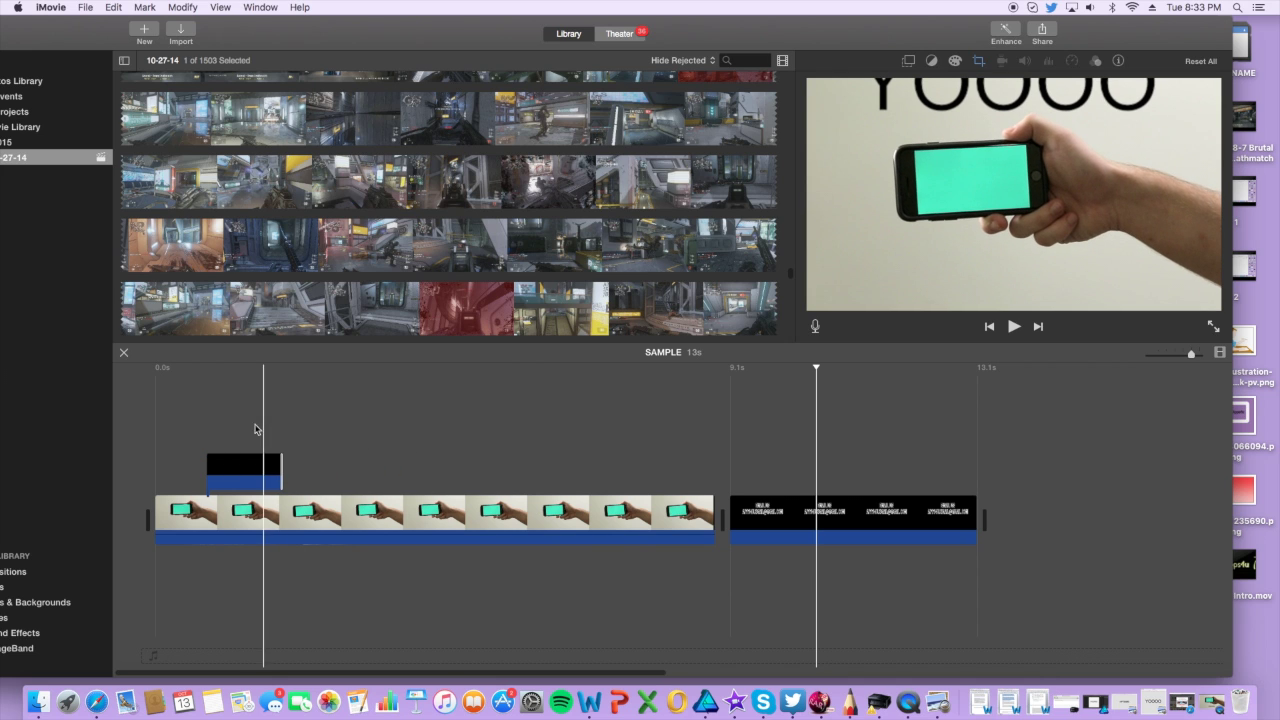
{"action": "left_click", "coordinate": [198, 427]}
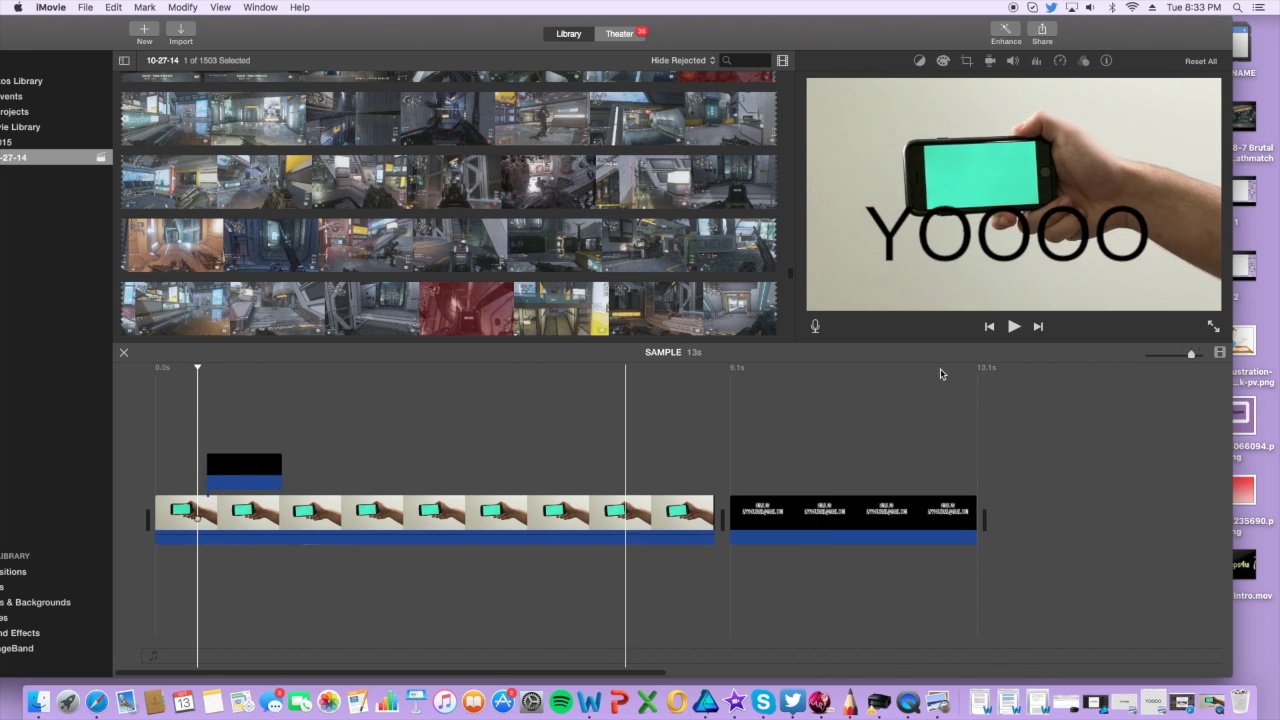
{"action": "left_click", "coordinate": [1012, 327]}
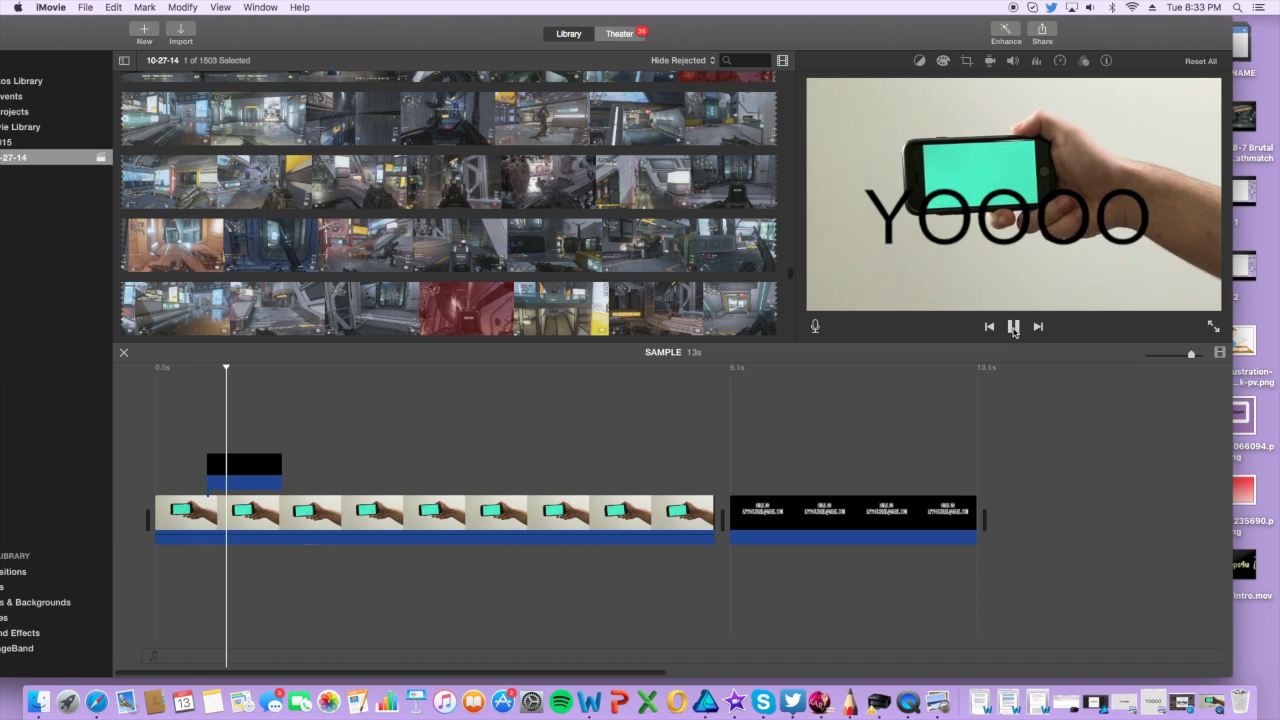
{"action": "left_click", "coordinate": [1013, 327]}
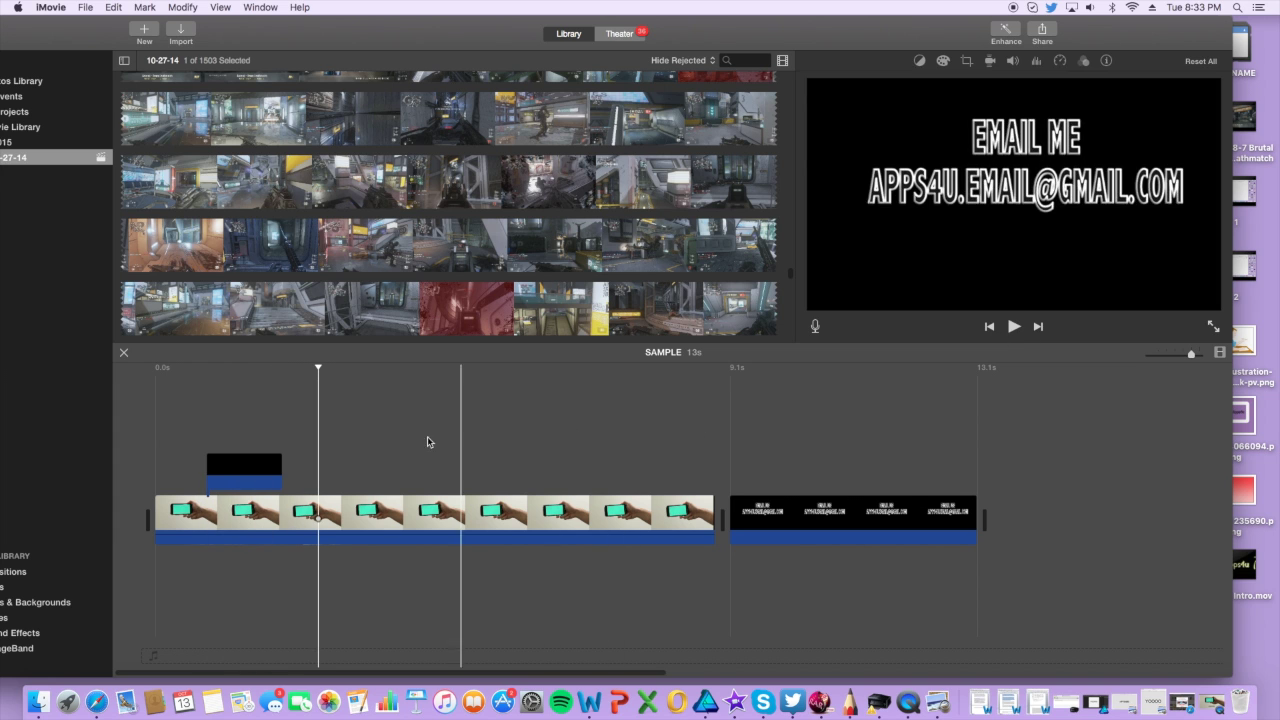
{"action": "left_click", "coordinate": [251, 466]}
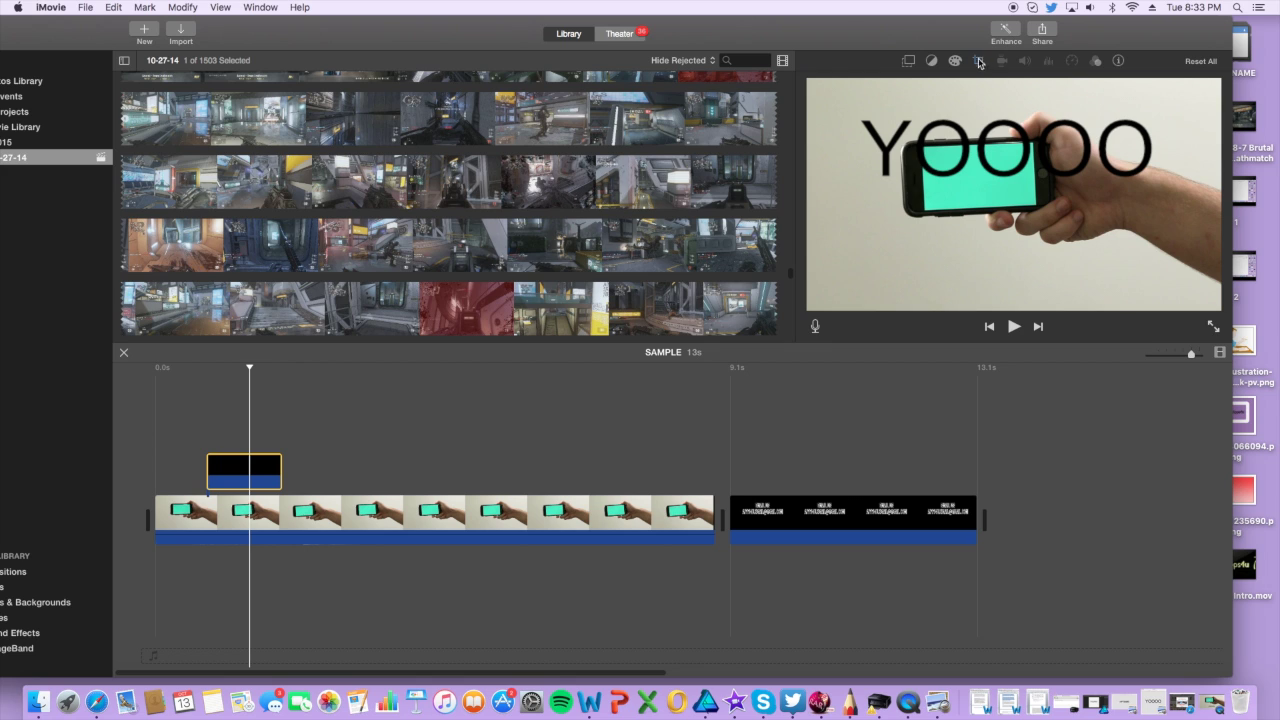
- Set the YOOOO overlay to Picture in Picture and fit the inset onto the phone screen
{"action": "left_click", "coordinate": [908, 61]}
{"action": "left_click", "coordinate": [877, 87]}
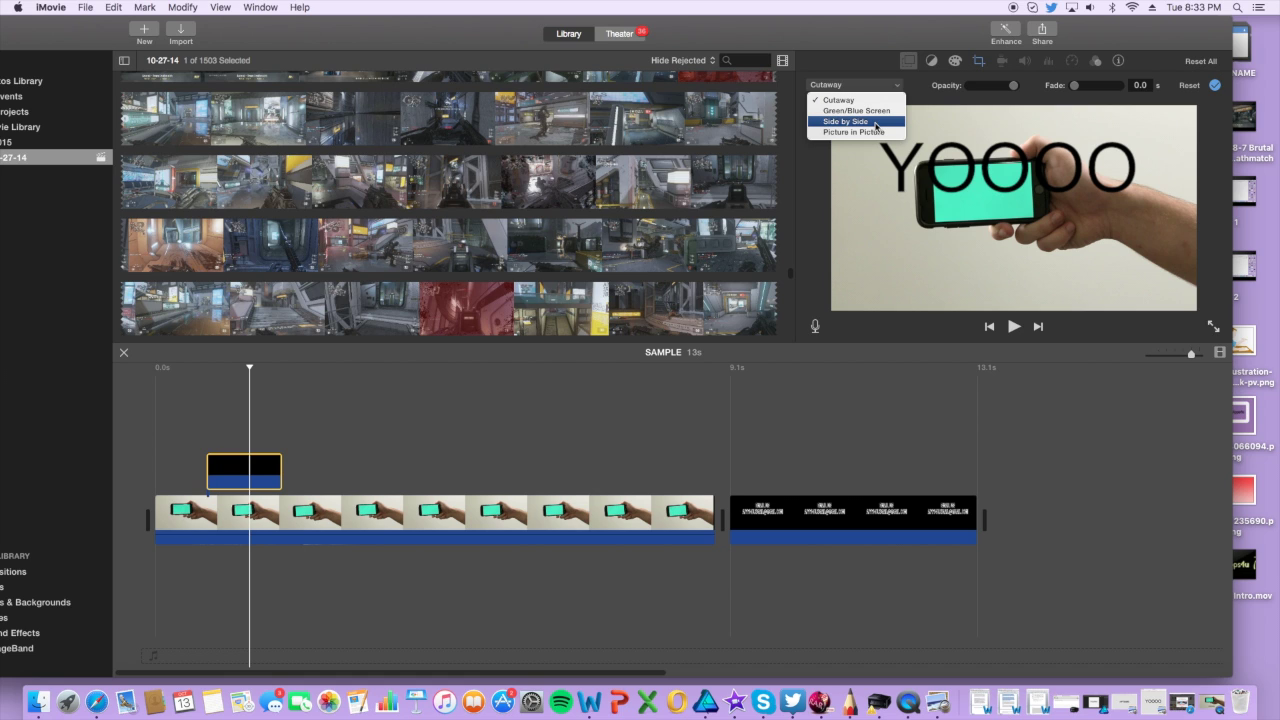
{"action": "left_click", "coordinate": [853, 132]}
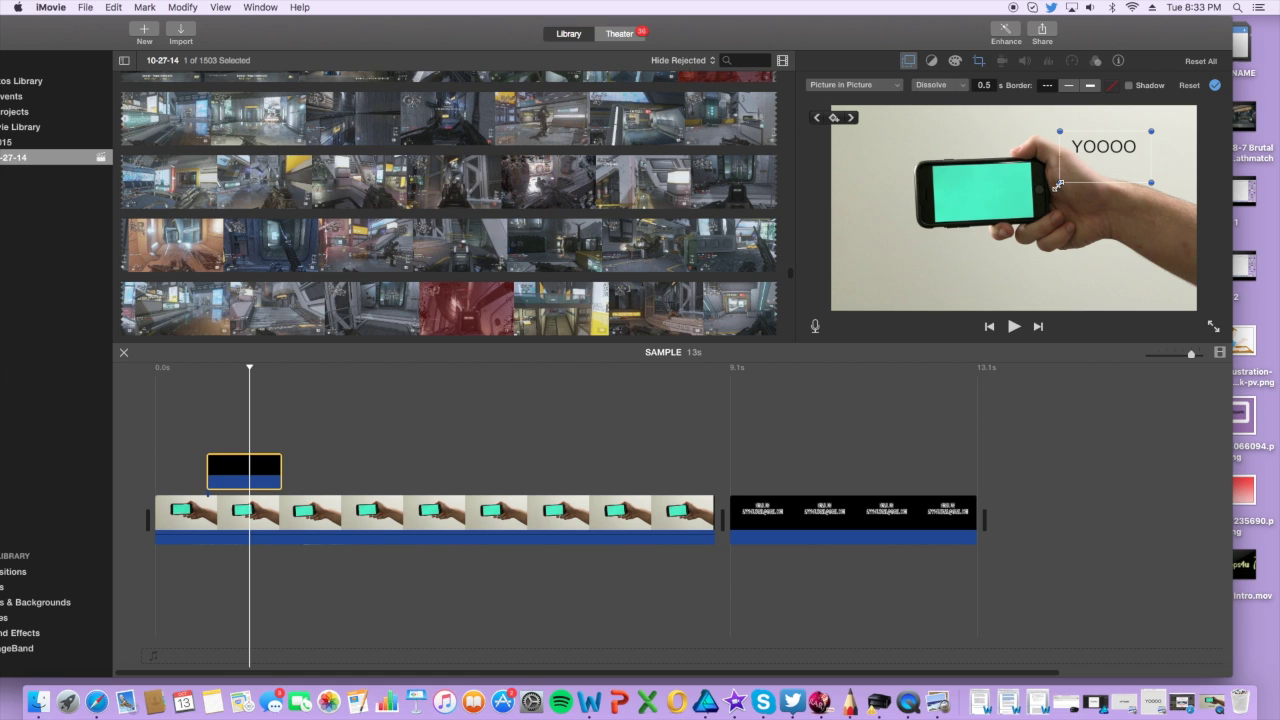
{"action": "left_click_drag", "start_coordinate": [1058, 185], "coordinate": [978, 237]}
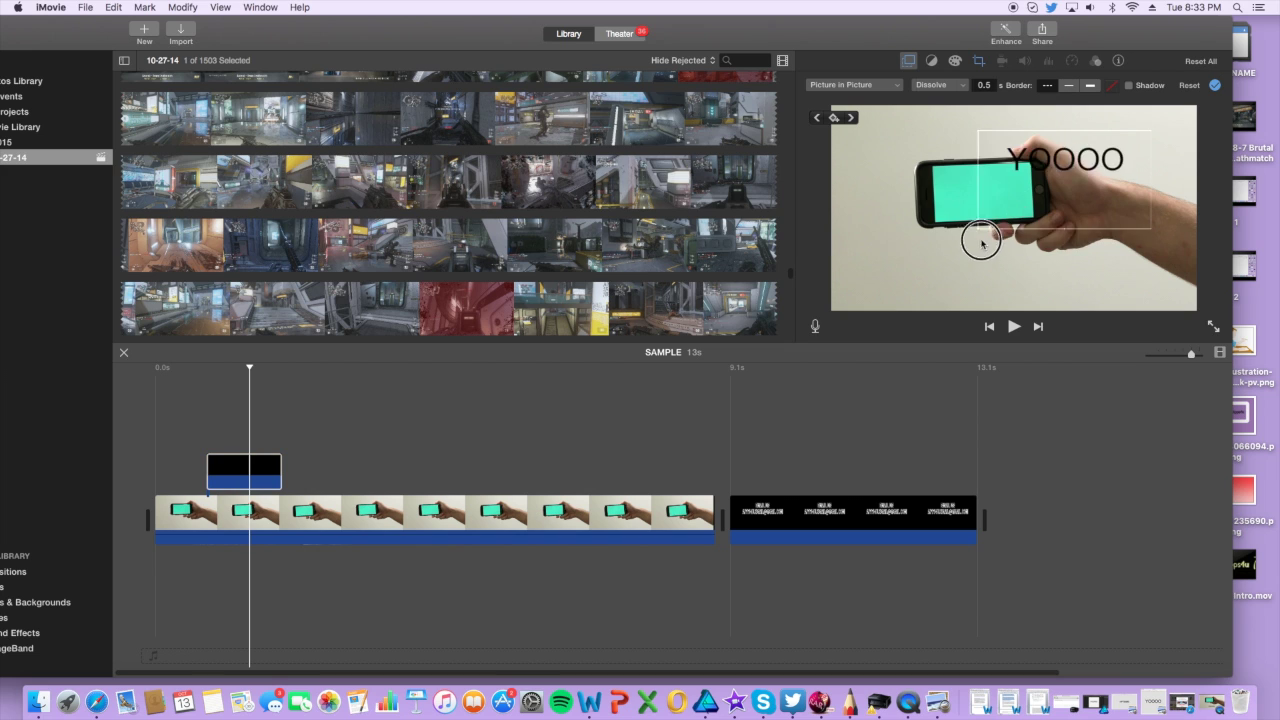
{"action": "left_click_drag", "start_coordinate": [1043, 184], "coordinate": [964, 216]}
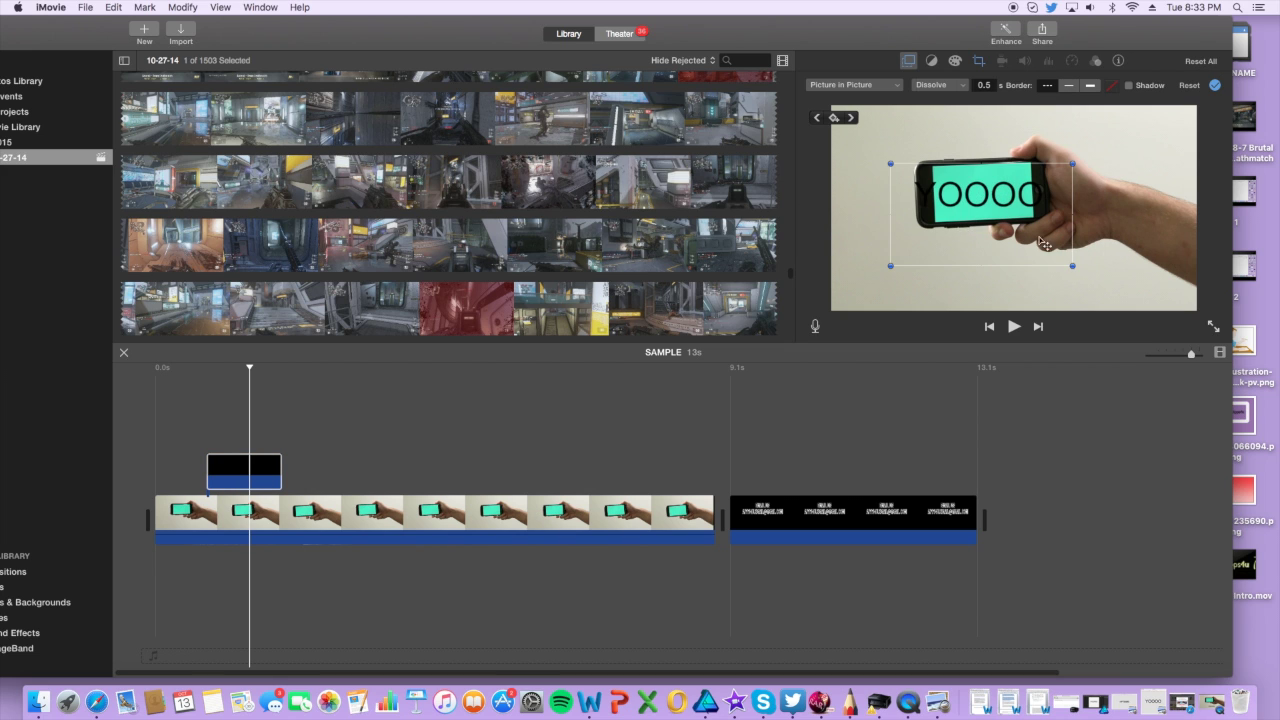
{"action": "left_click_drag", "start_coordinate": [1074, 266], "coordinate": [999, 205]}
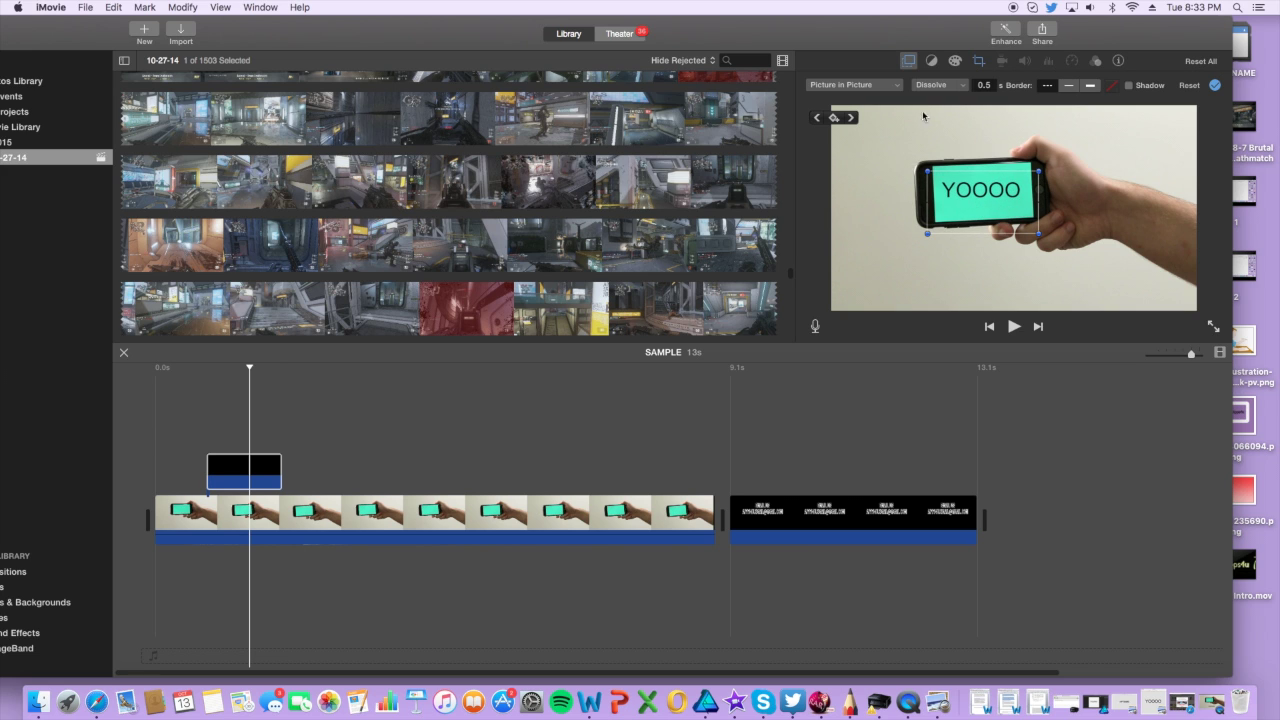
- Play back the overlay section to check the inset, then widen the library sidebar
{"action": "left_click", "coordinate": [402, 430]}
{"action": "left_click", "coordinate": [199, 441]}
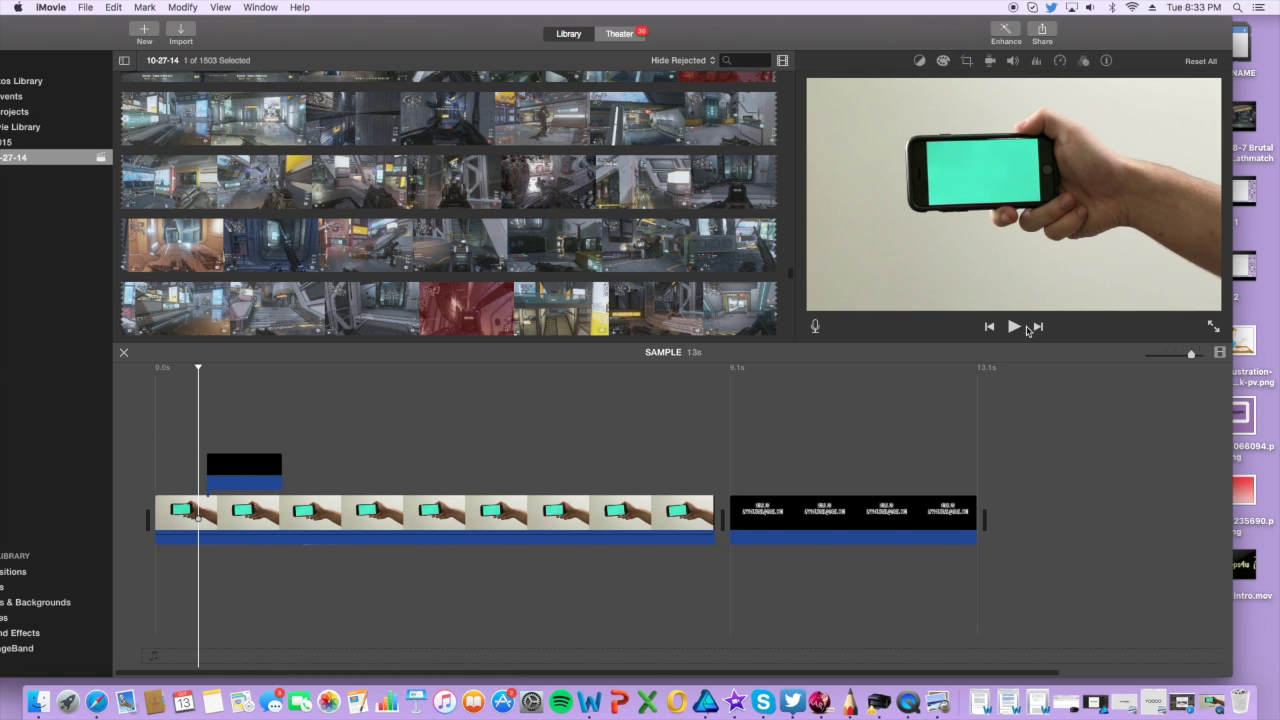
{"action": "left_click", "coordinate": [1013, 326]}
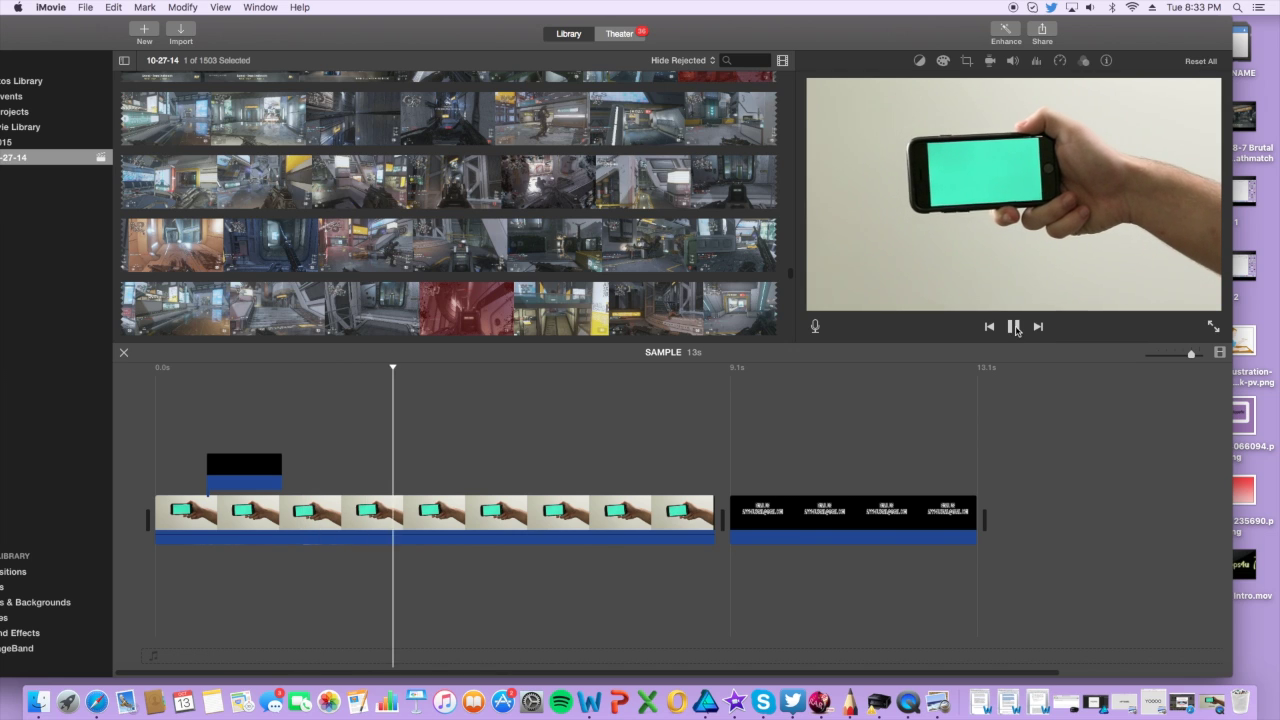
{"action": "left_click", "coordinate": [1014, 327]}
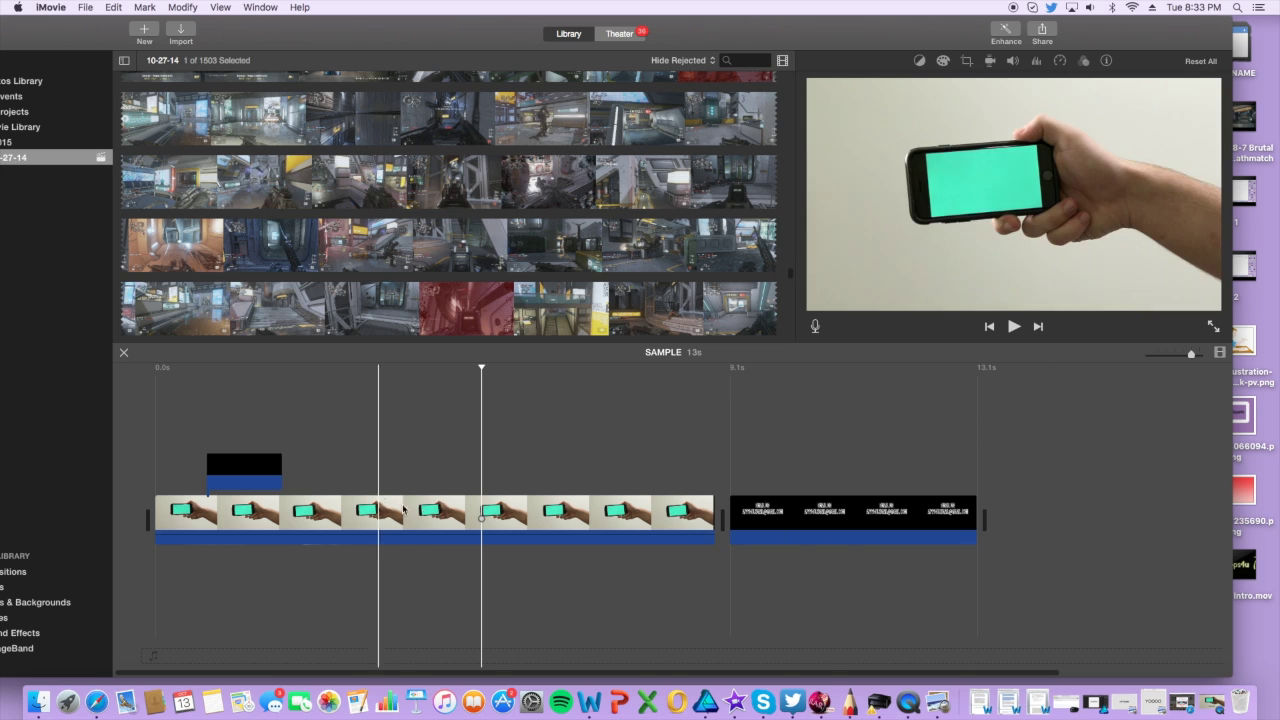
{"action": "left_click", "coordinate": [302, 402]}
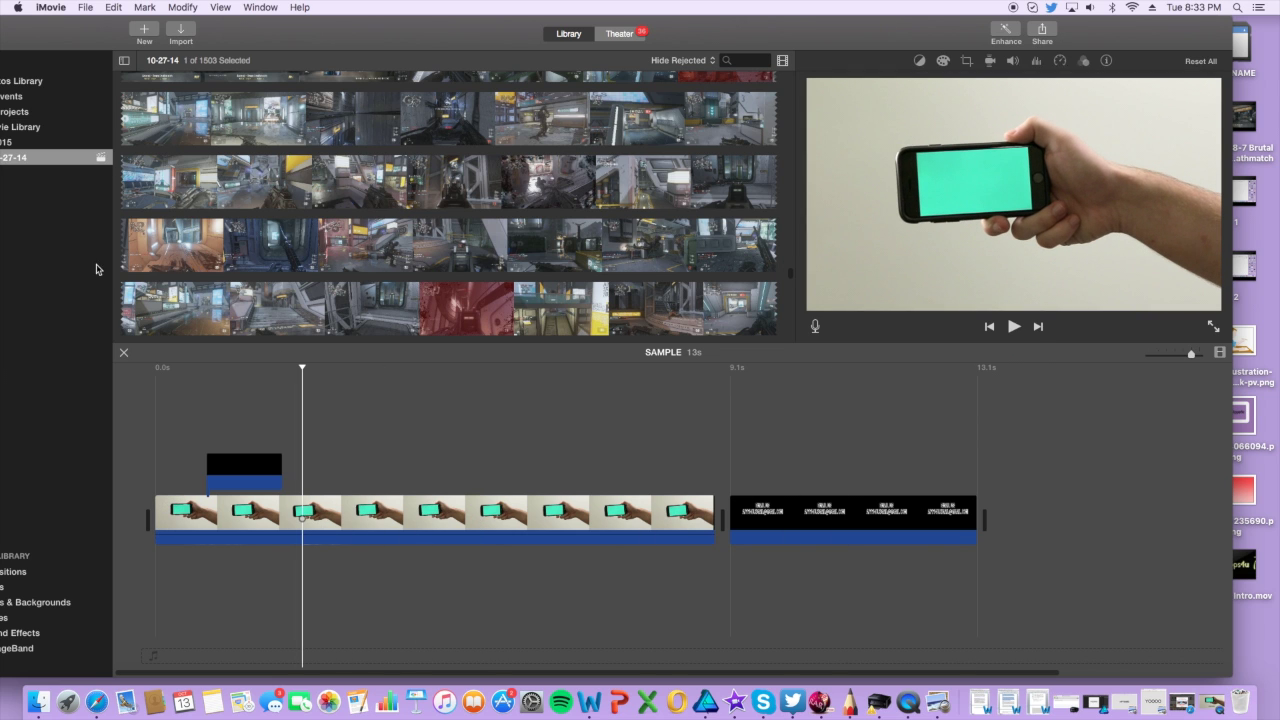
{"action": "left_click_drag", "start_coordinate": [211, 27], "coordinate": [274, 27]}
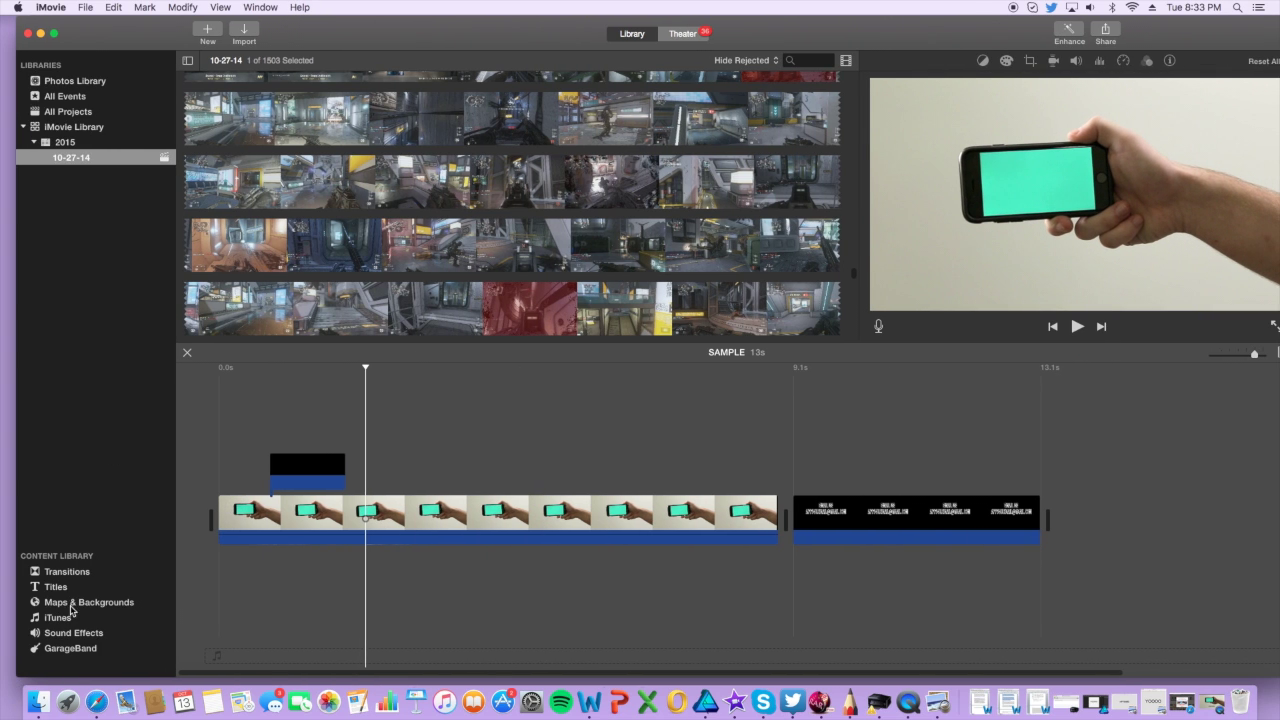
- Browse Titles, add a Gravity Lower Third title, then delete it again
{"action": "left_click", "coordinate": [60, 588]}
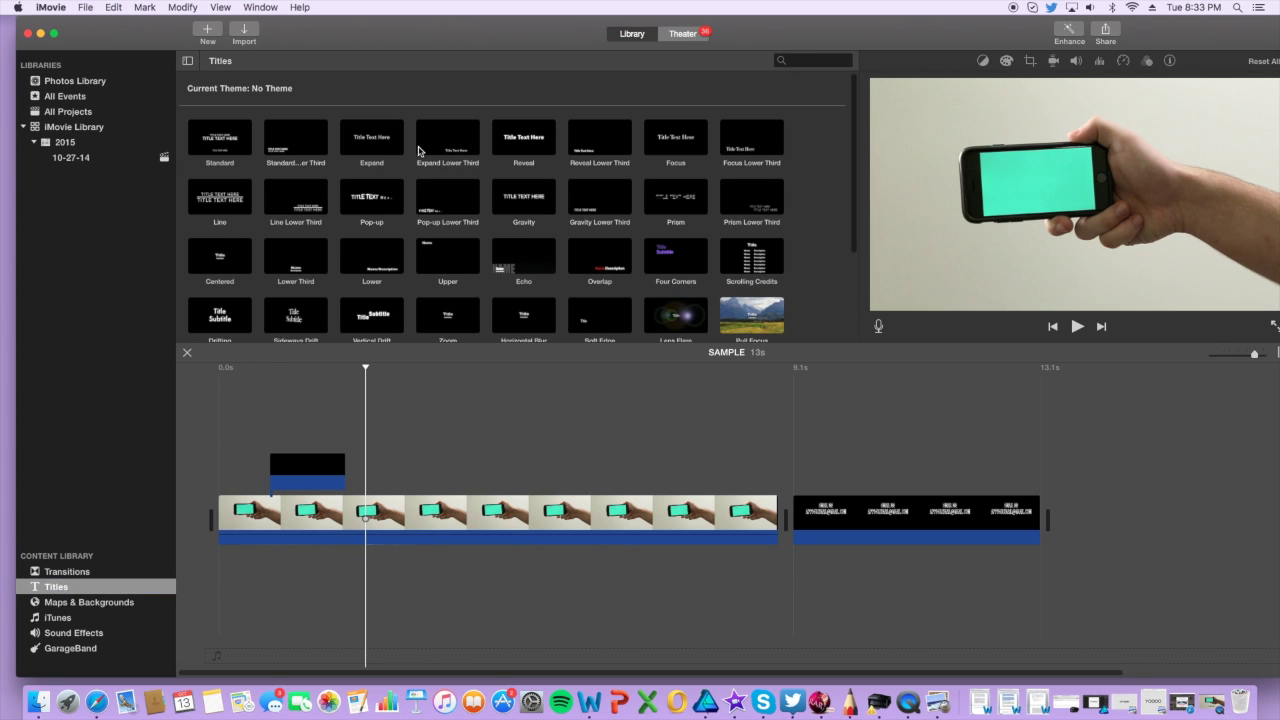
{"action": "left_click", "coordinate": [376, 141]}
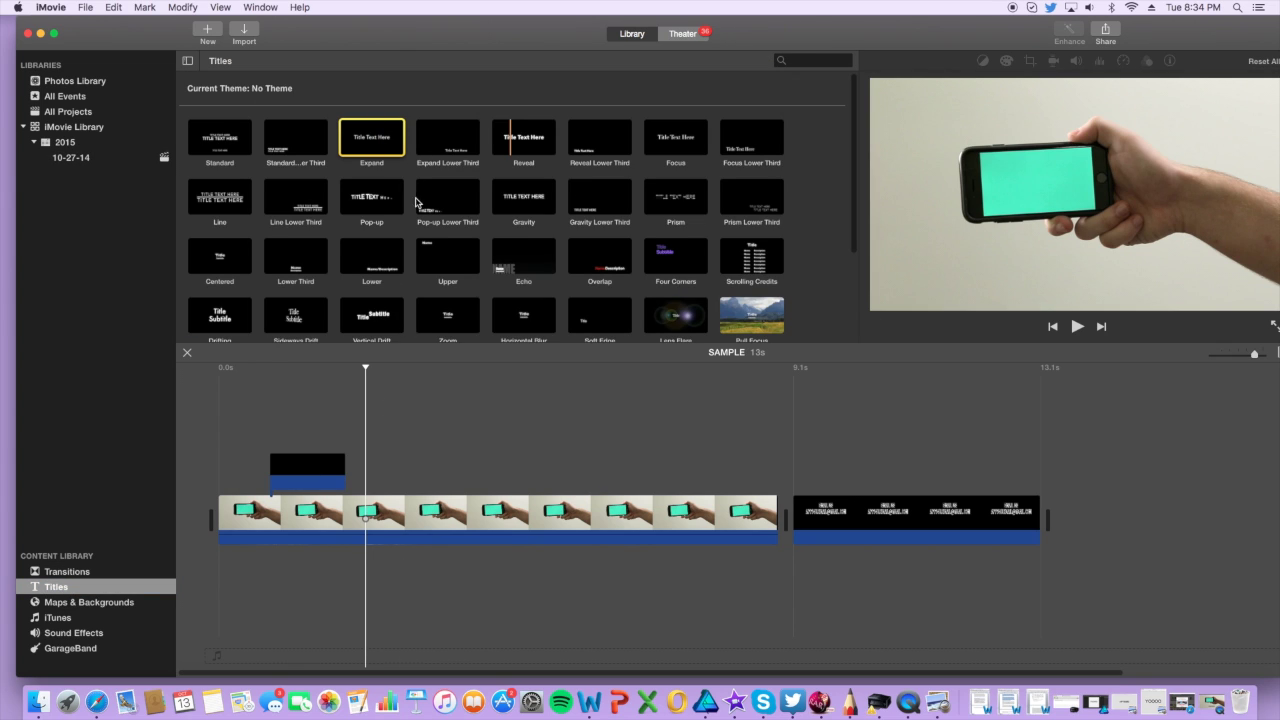
{"action": "left_click_drag", "start_coordinate": [600, 200], "coordinate": [403, 443]}
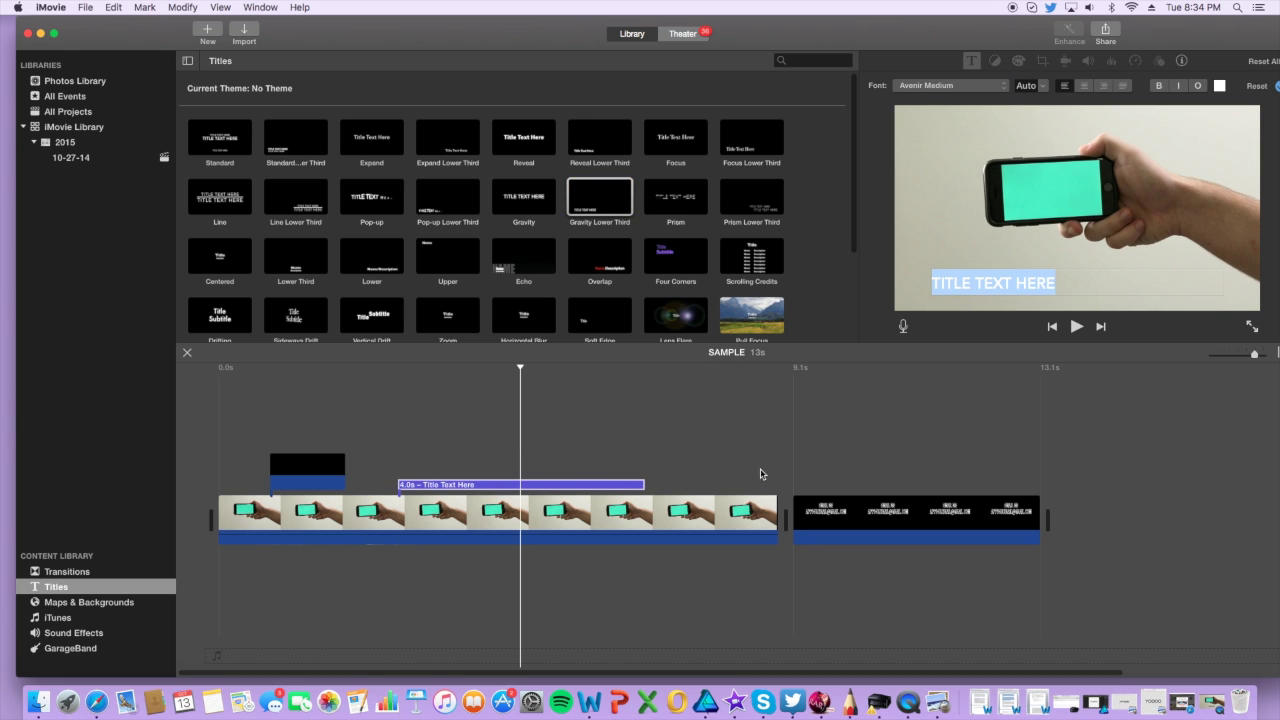
{"action": "left_click", "coordinate": [493, 486]}
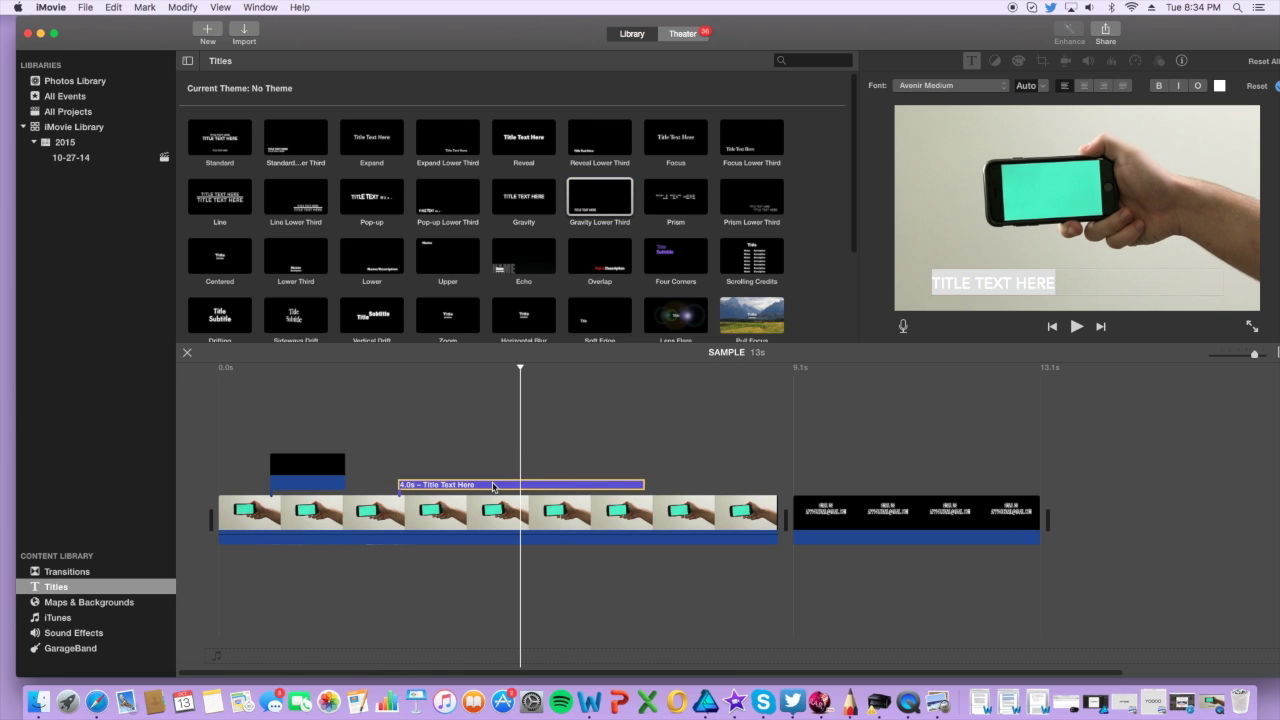
{"action": "key", "text": "Delete"}
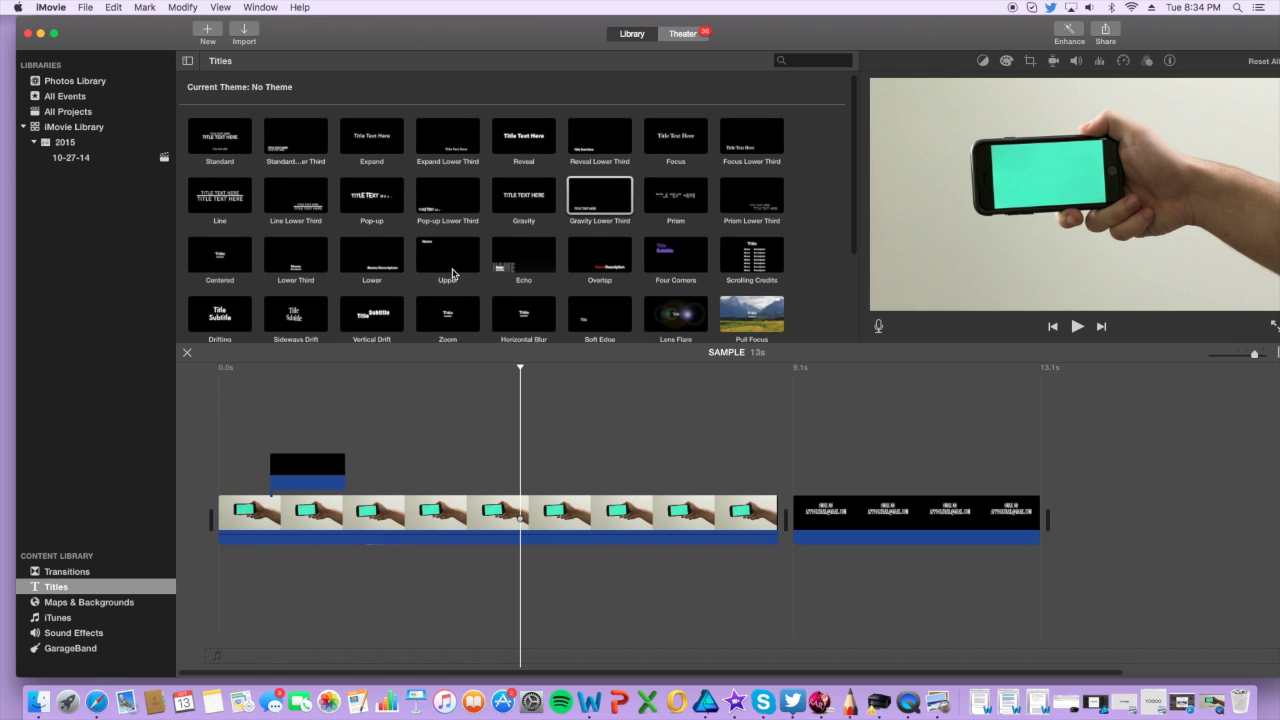
{"action": "scroll", "coordinate": [453, 273], "scroll_direction": "down", "scroll_amount": 2}
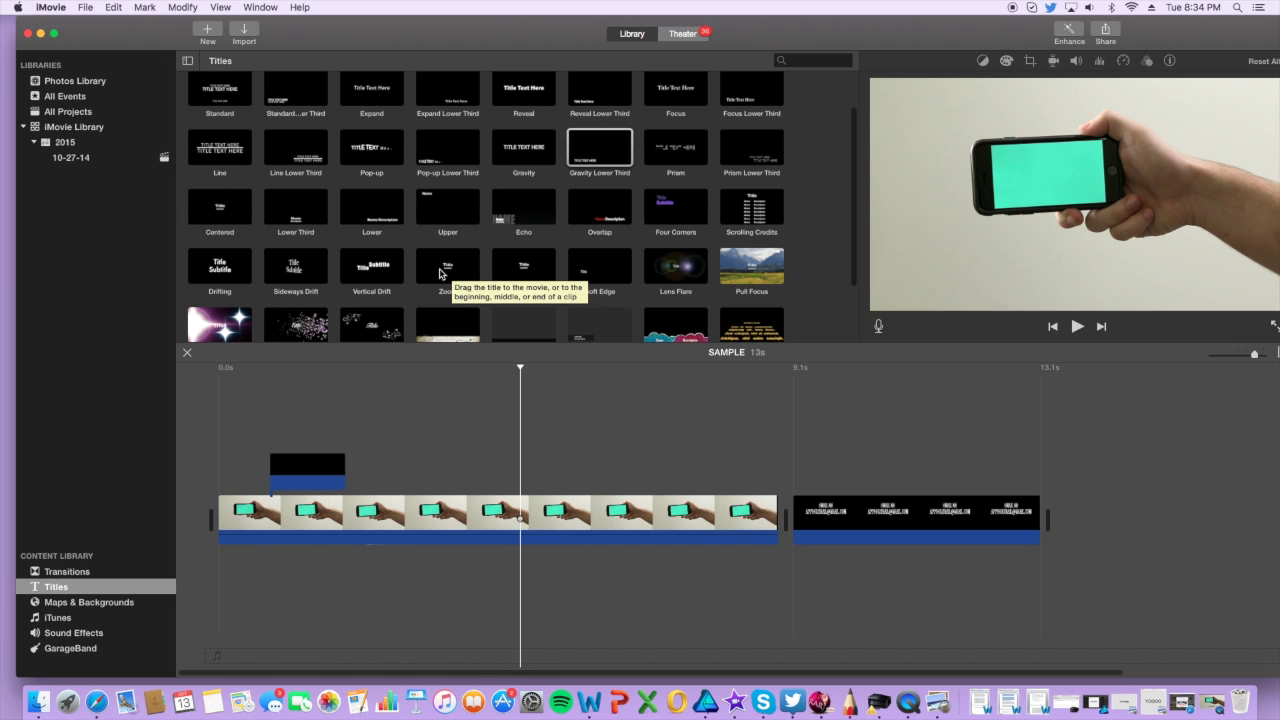
{"action": "left_click", "coordinate": [204, 324]}
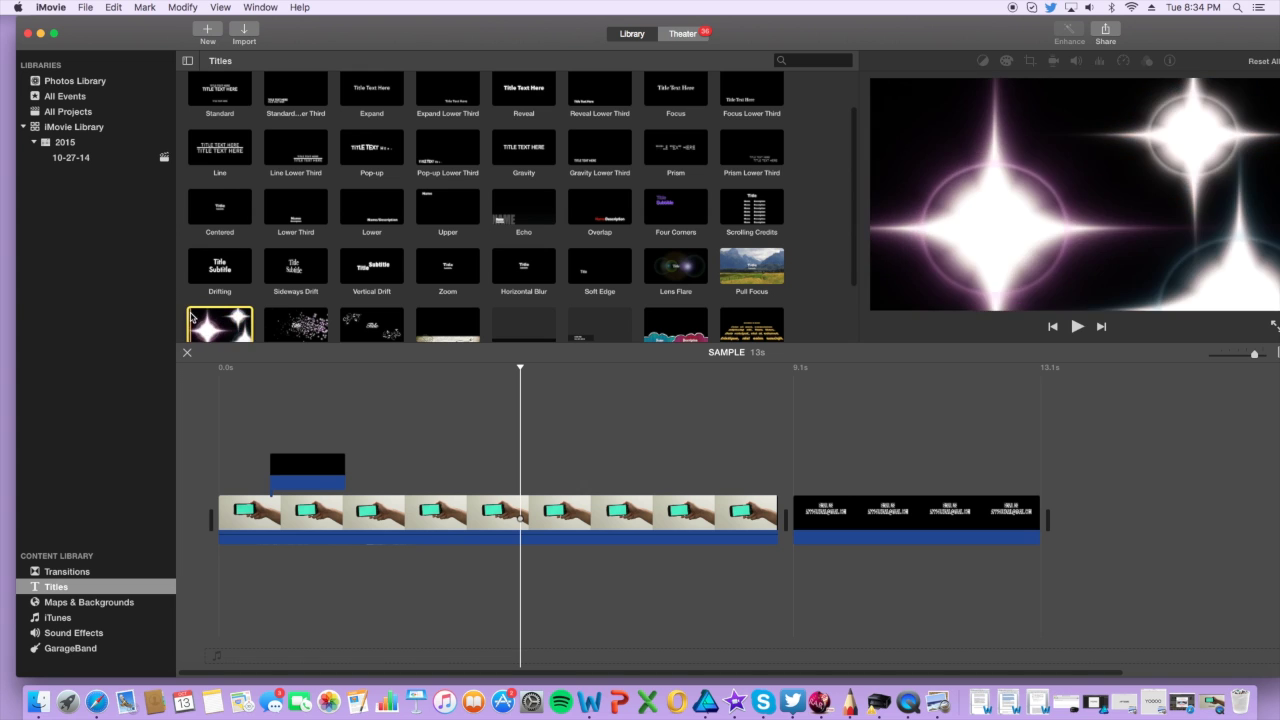
- Lift the EMAIL ME clip above the phone clip and trim it to end with it
{"action": "left_click", "coordinate": [935, 520]}
{"action": "left_click_drag", "start_coordinate": [937, 522], "coordinate": [726, 452]}
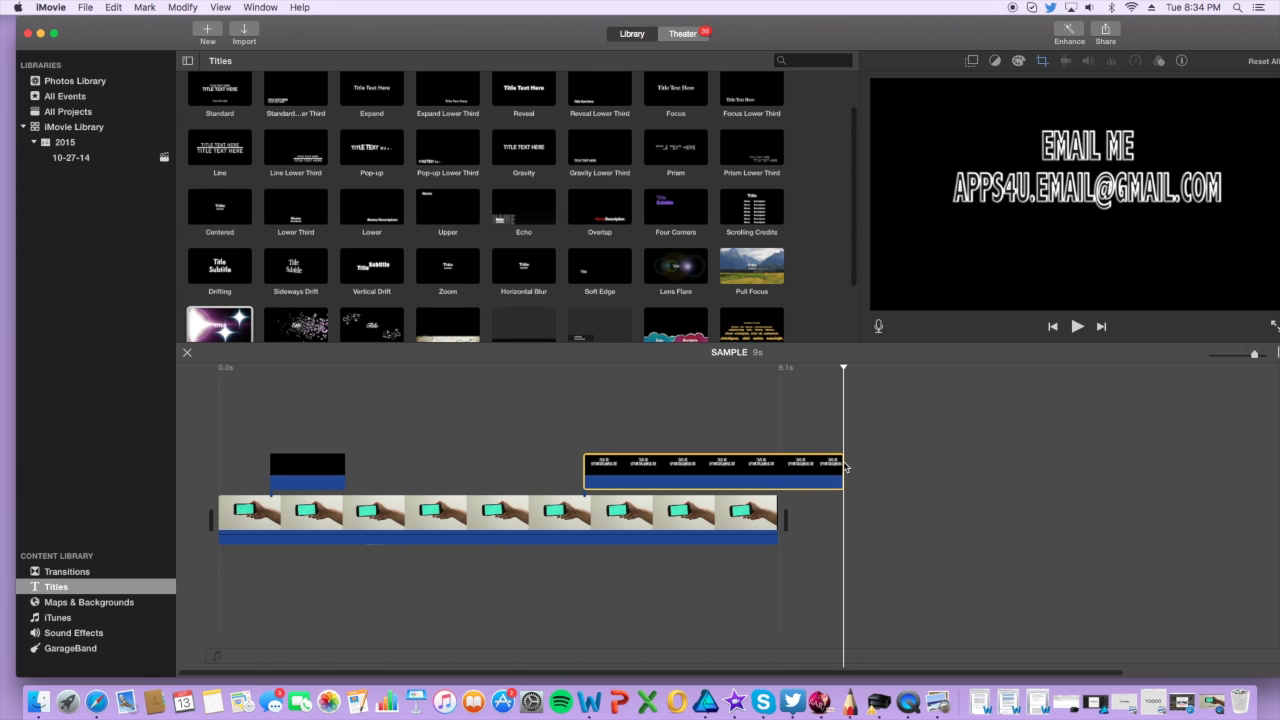
{"action": "left_click_drag", "start_coordinate": [845, 467], "coordinate": [778, 467]}
{"action": "left_click", "coordinate": [71, 157]}
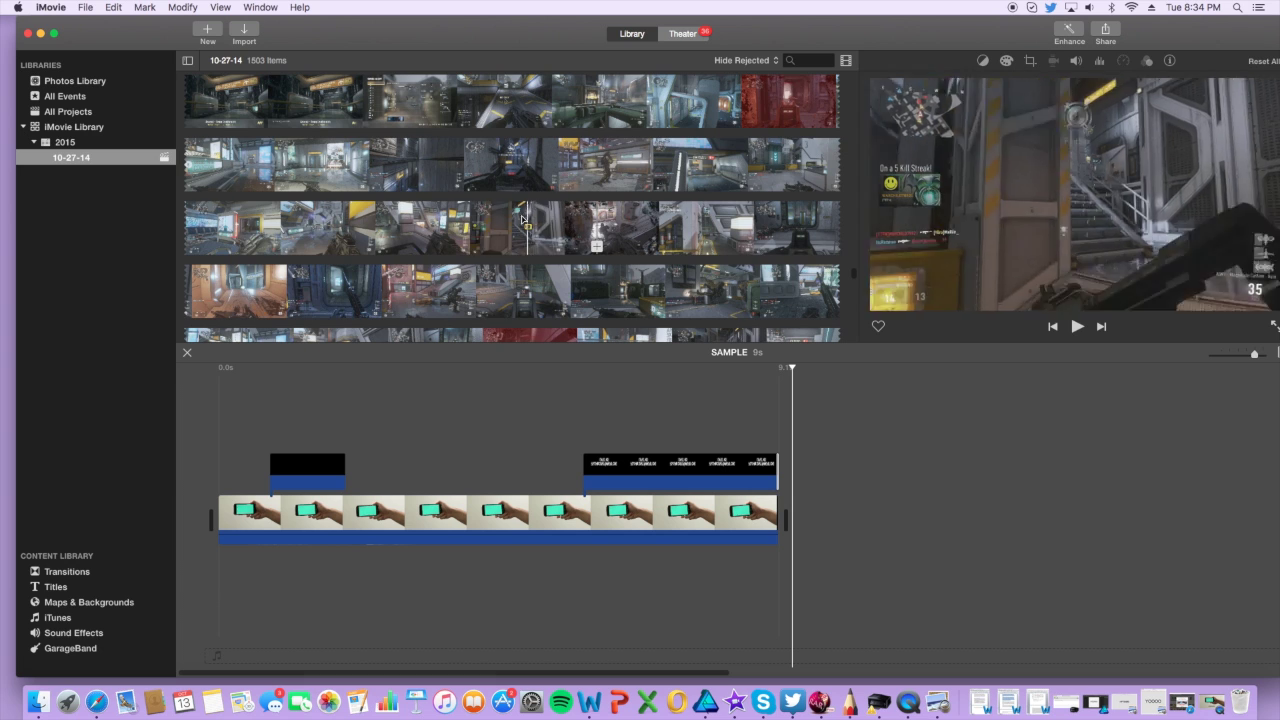
- Append the gameplay clip from the 10-27-14 event after the phone clip
{"action": "left_click", "coordinate": [521, 218]}
{"action": "left_click_drag", "start_coordinate": [521, 218], "coordinate": [1123, 434]}
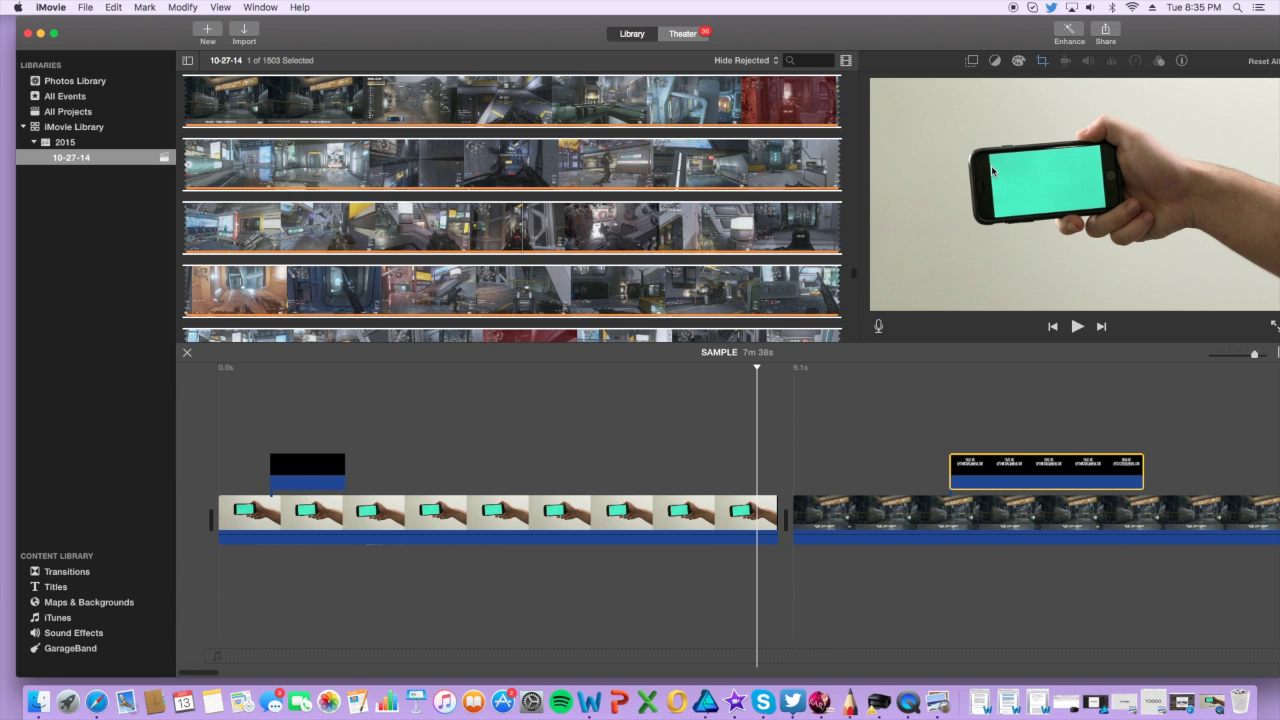
{"action": "scroll", "coordinate": [748, 213], "scroll_direction": "down", "scroll_amount": 2}
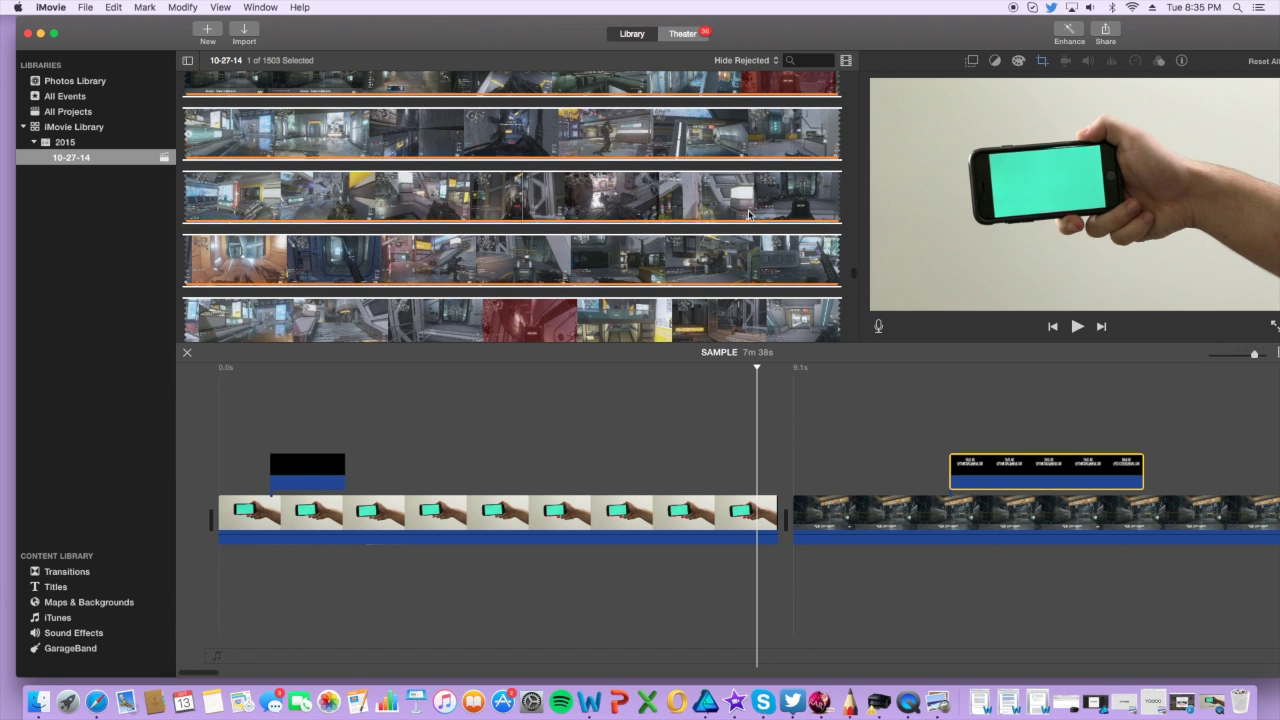